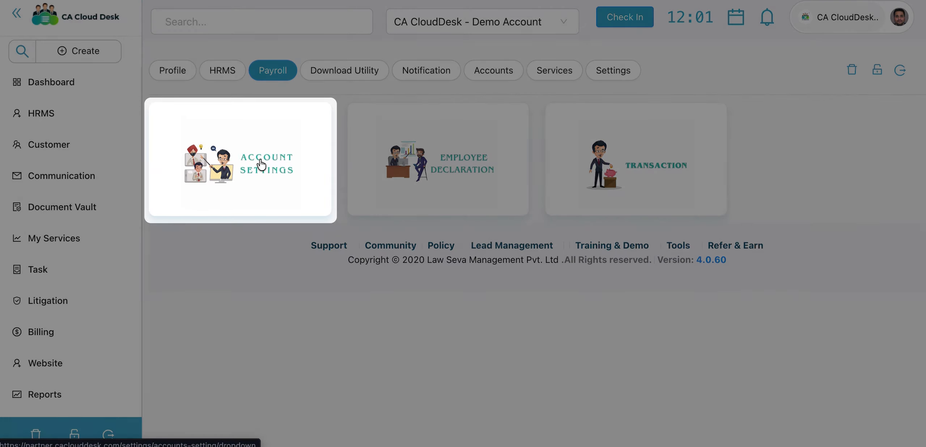
- Open the payroll account settings and show the Additional Pay values in the dropdown settings
{"action": "left_click", "coordinate": [260, 162]}
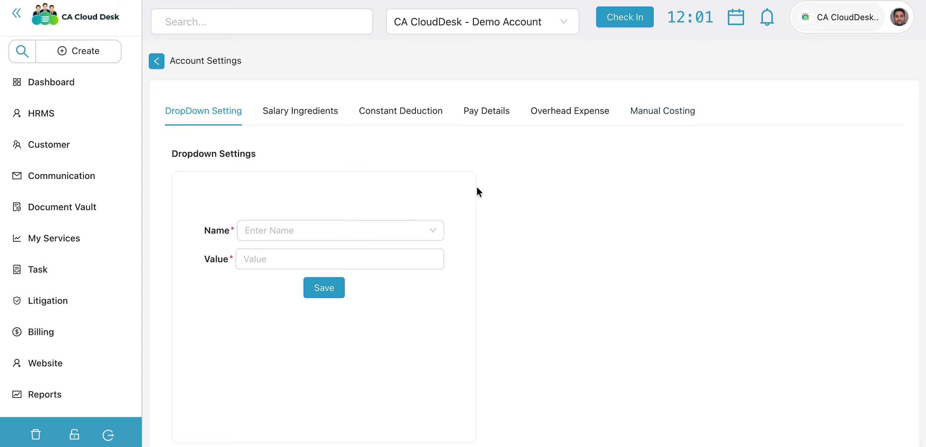
{"action": "left_click", "coordinate": [431, 229]}
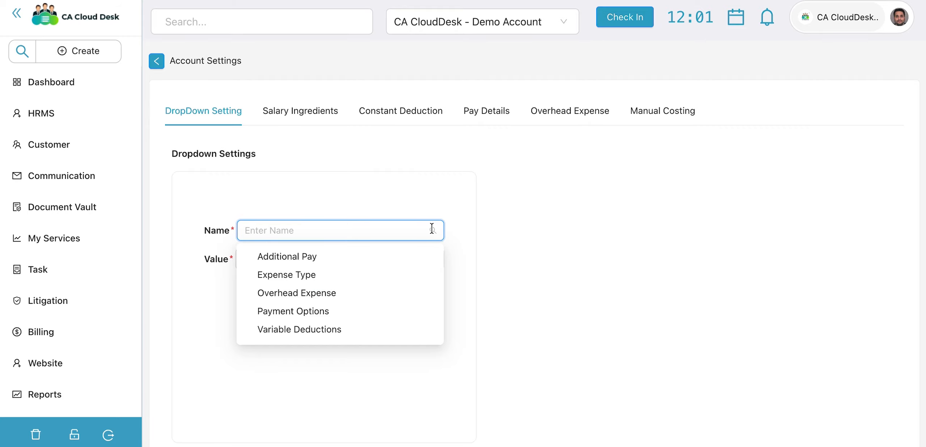
{"action": "left_click", "coordinate": [410, 256]}
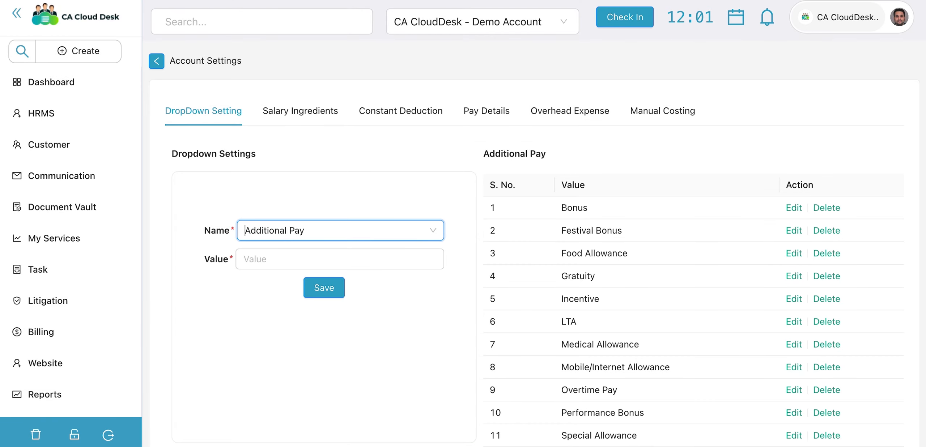
{"action": "left_click", "coordinate": [337, 252]}
{"action": "scroll", "coordinate": [566, 231], "scroll_direction": "down", "scroll_amount": 3}
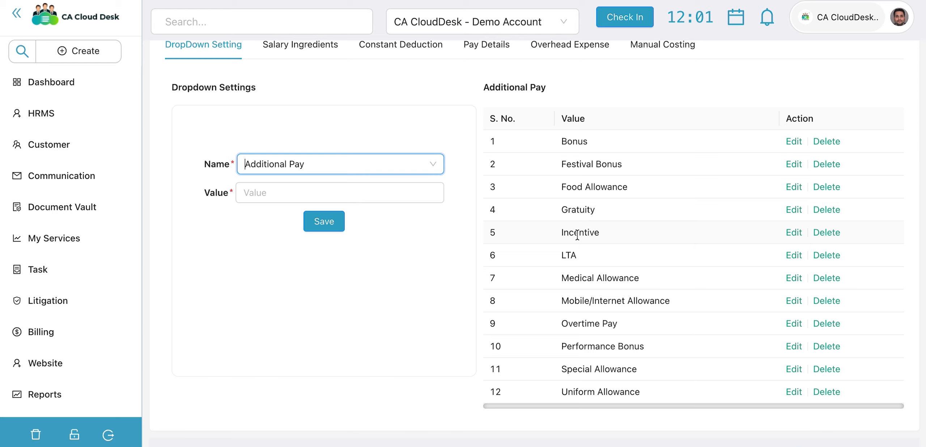
- Add "Bonus - Dec" as a new Additional Pay value and save it
{"action": "left_click", "coordinate": [405, 190]}
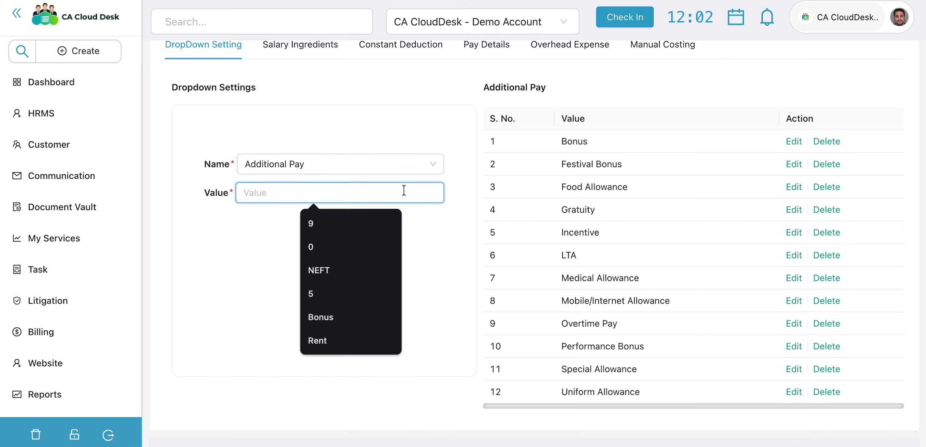
{"action": "type", "text": "Bonus -"}
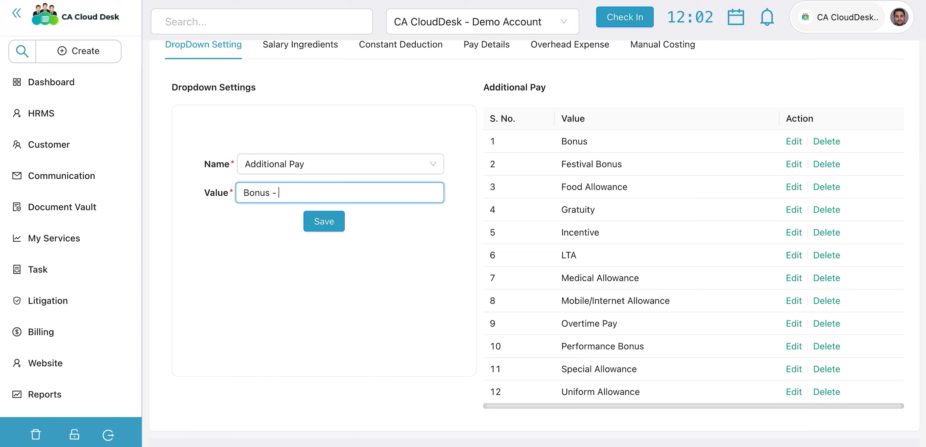
{"action": "type", "text": " dec"}
{"action": "key", "text": "BackSpace"}
{"action": "key", "text": "BackSpace"}
{"action": "key", "text": "BackSpace"}
{"action": "type", "text": "Dec"}
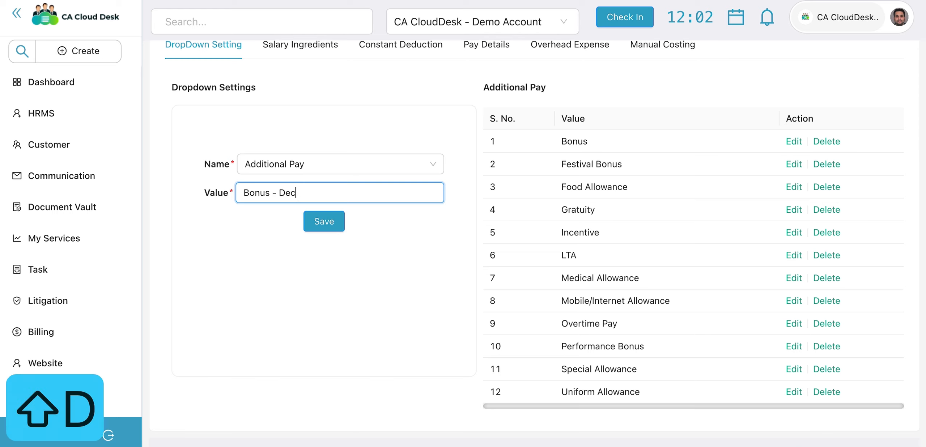
{"action": "left_click", "coordinate": [337, 227]}
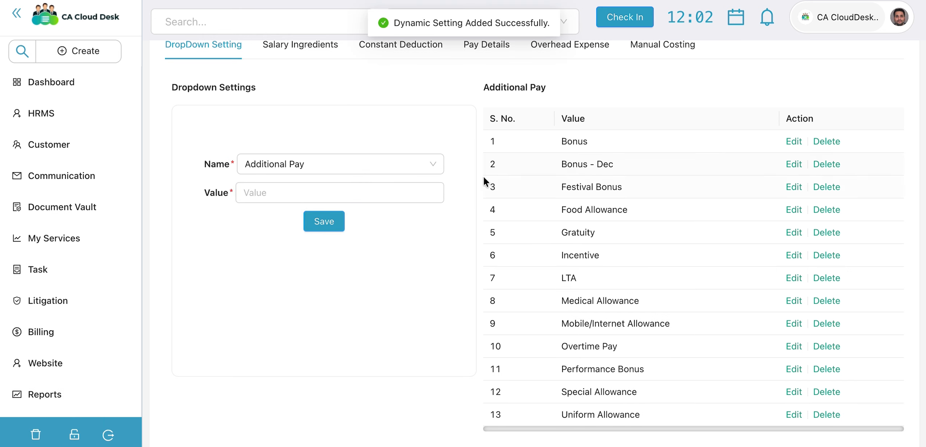
- Show the Expense Type values, and view the type choices in a new My Expense entry opened from HRMS in a separate tab
{"action": "left_click", "coordinate": [412, 170]}
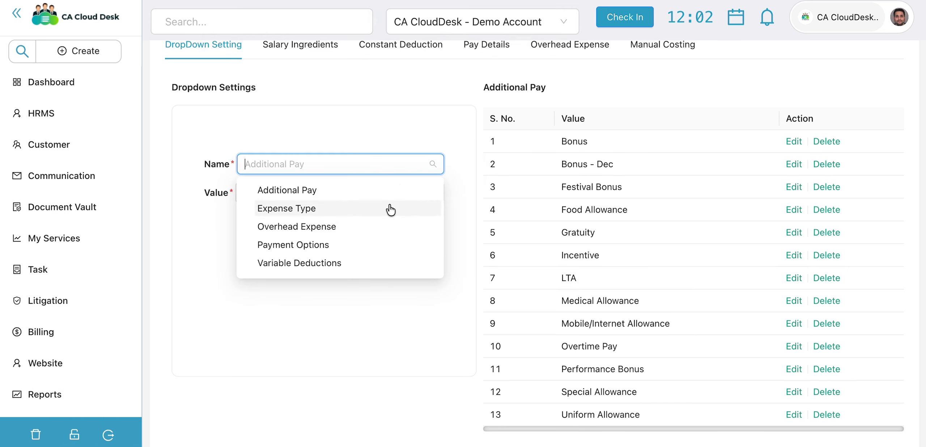
{"action": "left_click", "coordinate": [390, 209]}
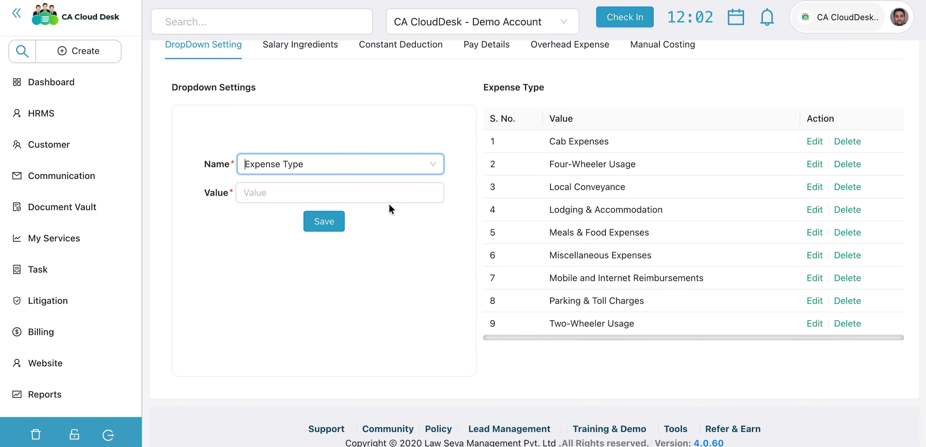
{"action": "right_click", "coordinate": [66, 109]}
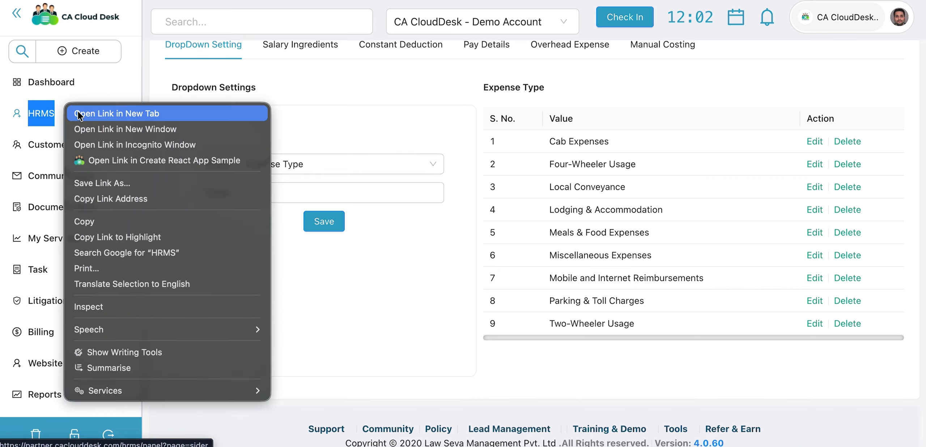
{"action": "left_click", "coordinate": [88, 115]}
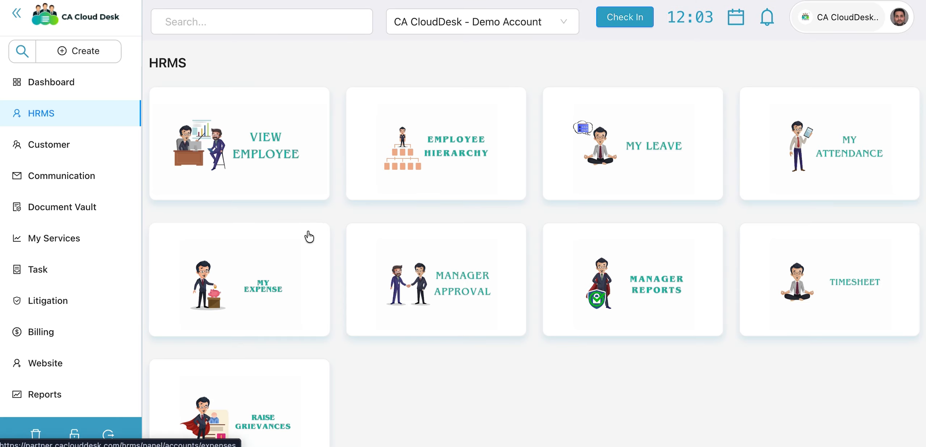
{"action": "left_click", "coordinate": [292, 242]}
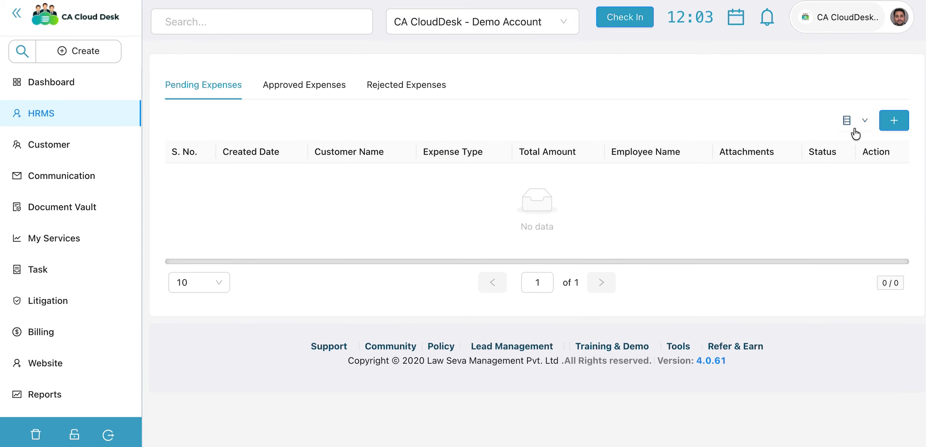
{"action": "left_click", "coordinate": [893, 120]}
{"action": "left_click", "coordinate": [618, 173]}
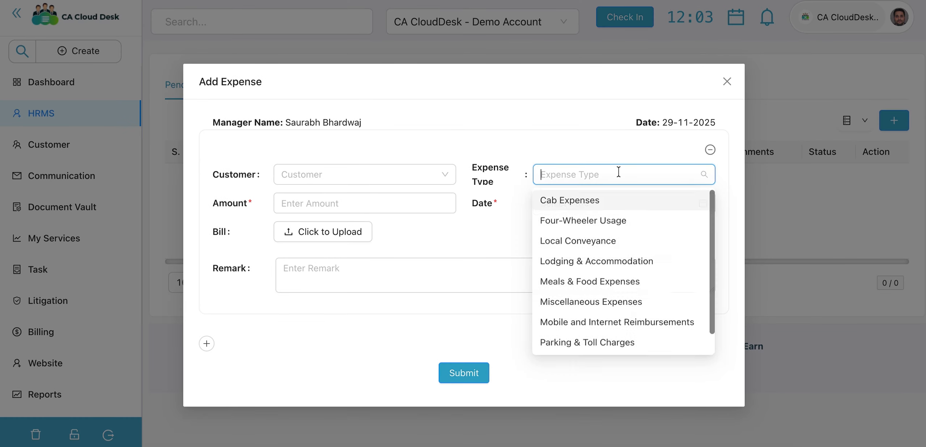
{"action": "scroll", "coordinate": [611, 328], "scroll_direction": "down", "scroll_amount": 1}
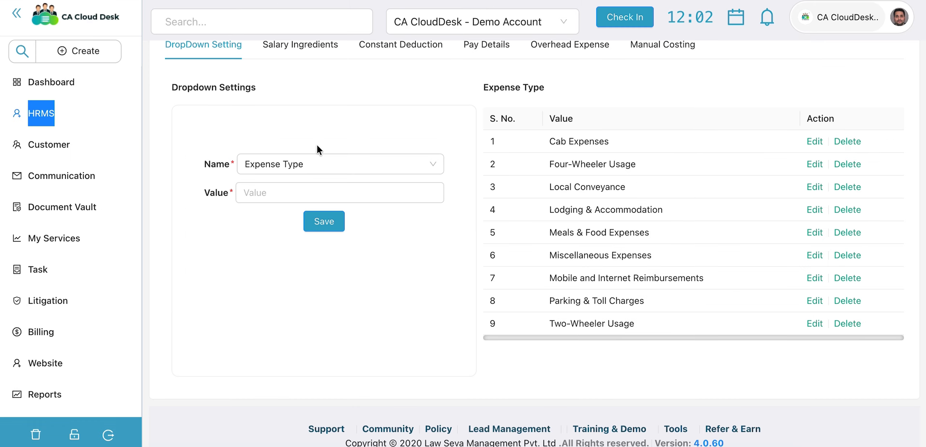
- Return to the dropdown settings and review the Overhead Expense values and the Payment Options values
{"action": "left_click", "coordinate": [320, 192]}
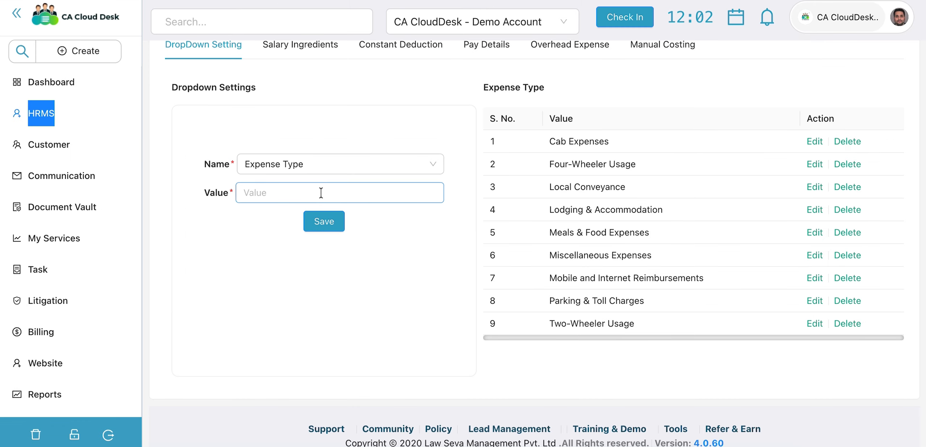
{"action": "left_click", "coordinate": [548, 188]}
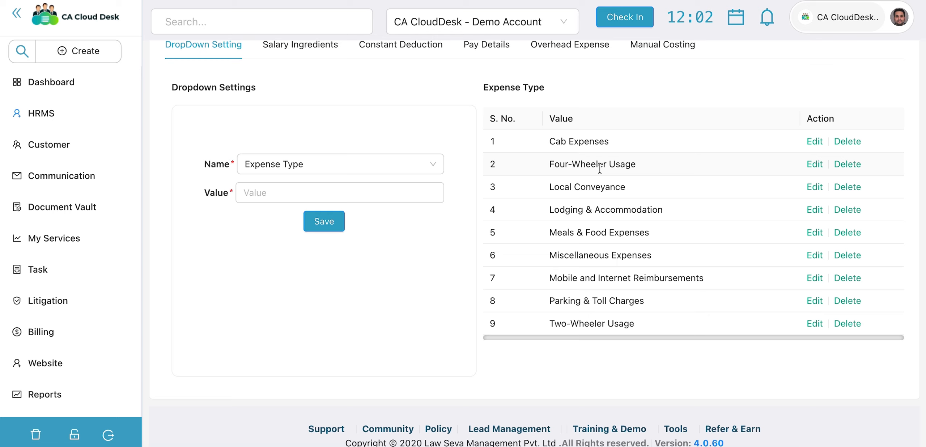
{"action": "left_click", "coordinate": [416, 167]}
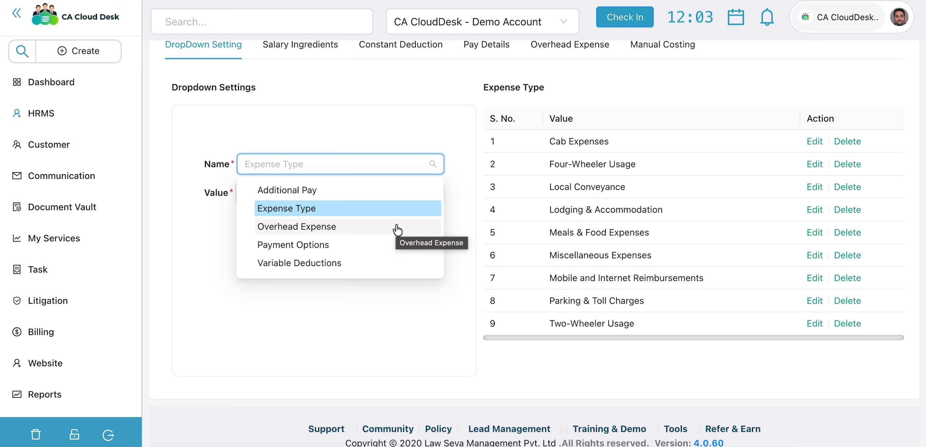
{"action": "left_click", "coordinate": [397, 228]}
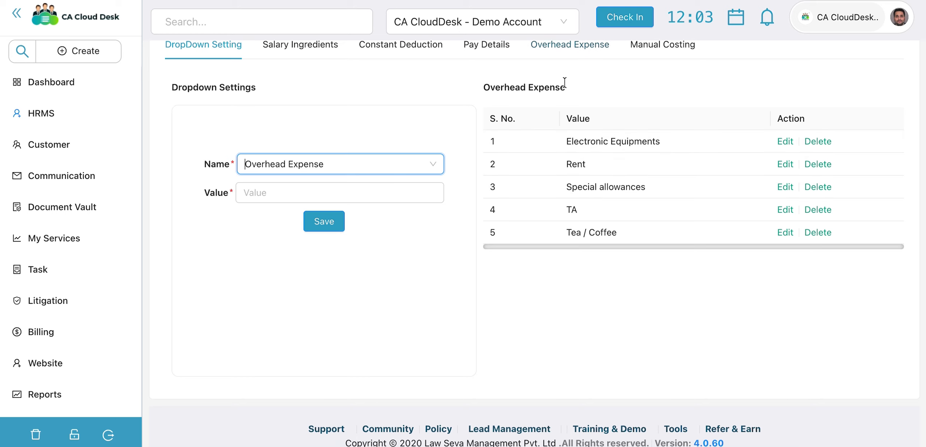
{"action": "scroll", "coordinate": [564, 83], "scroll_direction": "up", "scroll_amount": 2}
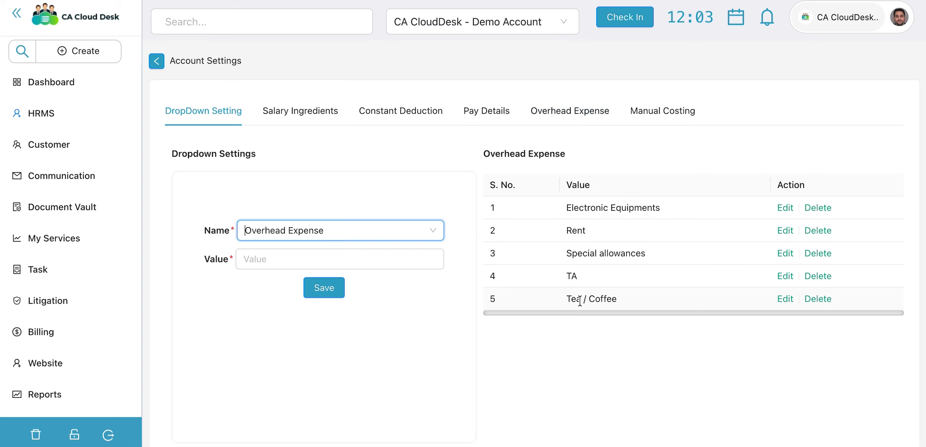
{"action": "left_click", "coordinate": [378, 235]}
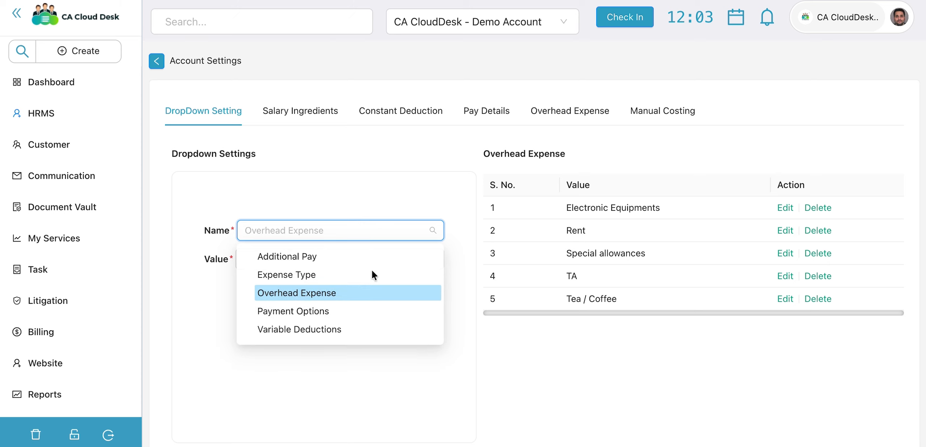
{"action": "left_click", "coordinate": [367, 310]}
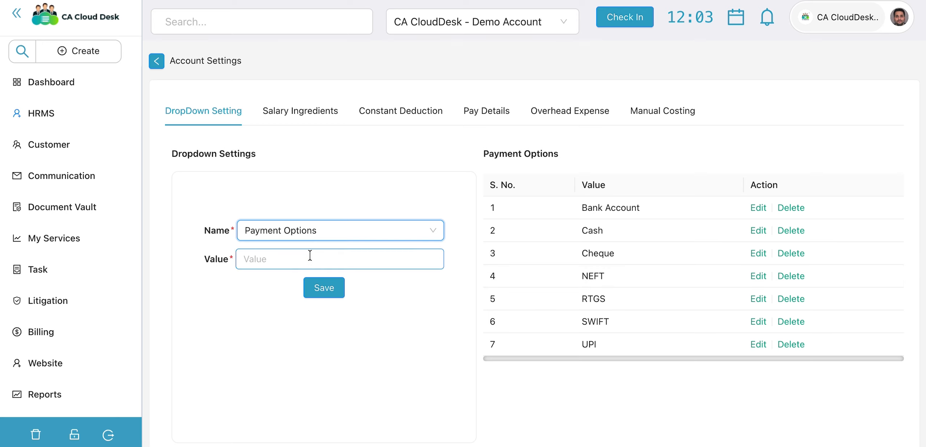
- Show the Variable Deductions values and examine the listed deductions, including the loan repayment entry
{"action": "left_click", "coordinate": [324, 233]}
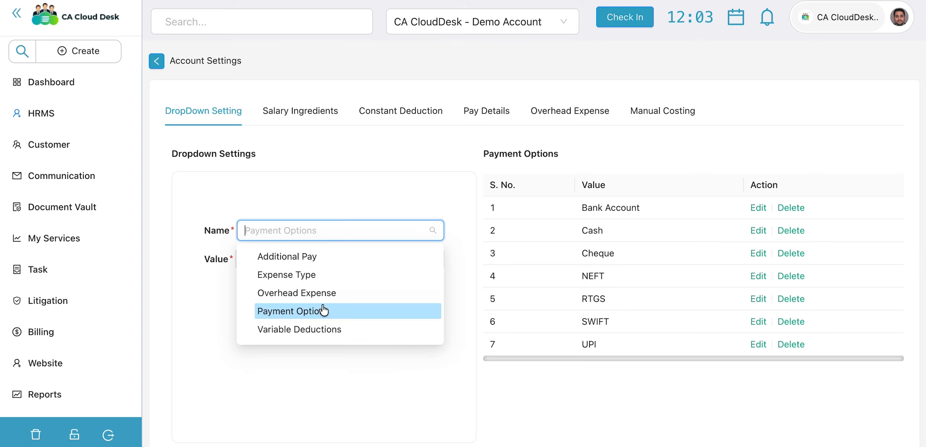
{"action": "left_click", "coordinate": [324, 331]}
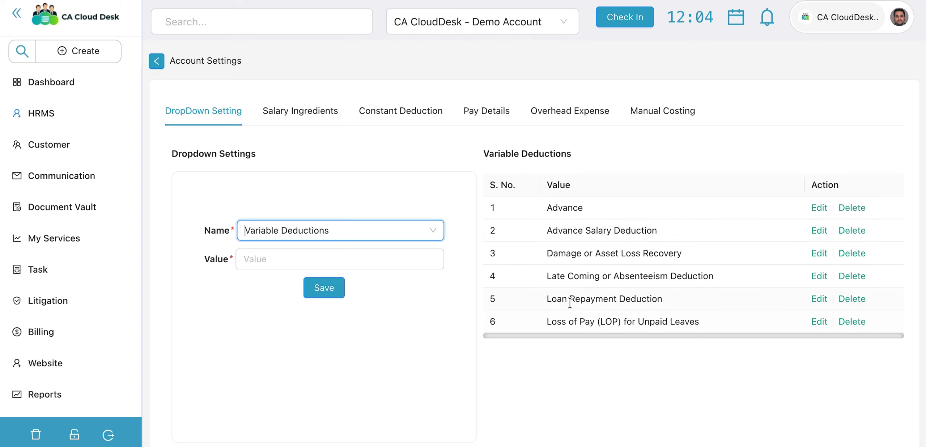
{"action": "left_click_drag", "start_coordinate": [570, 302], "coordinate": [602, 301]}
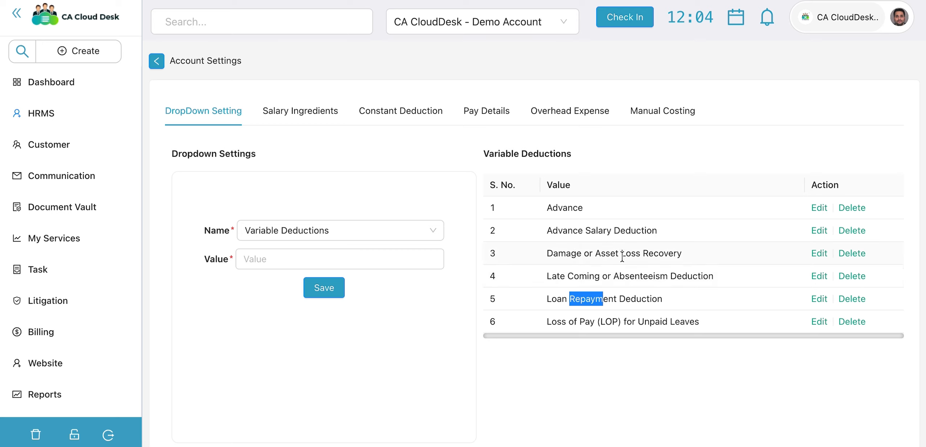
{"action": "left_click", "coordinate": [600, 274]}
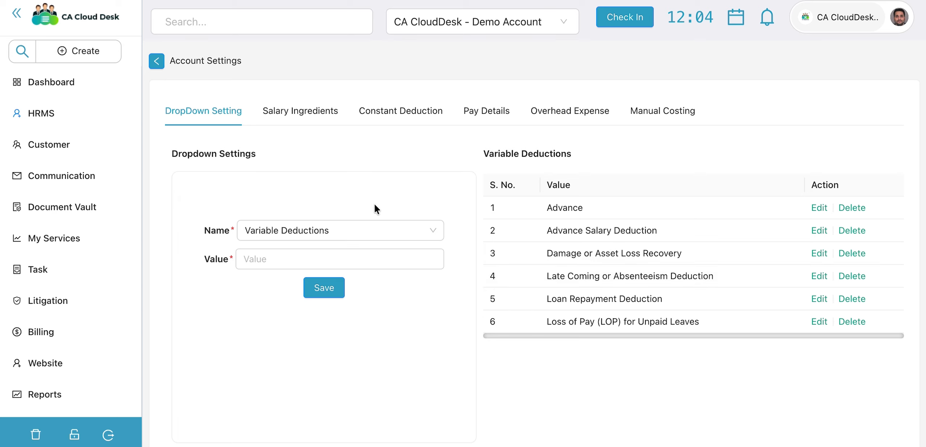
{"action": "left_click", "coordinate": [337, 230]}
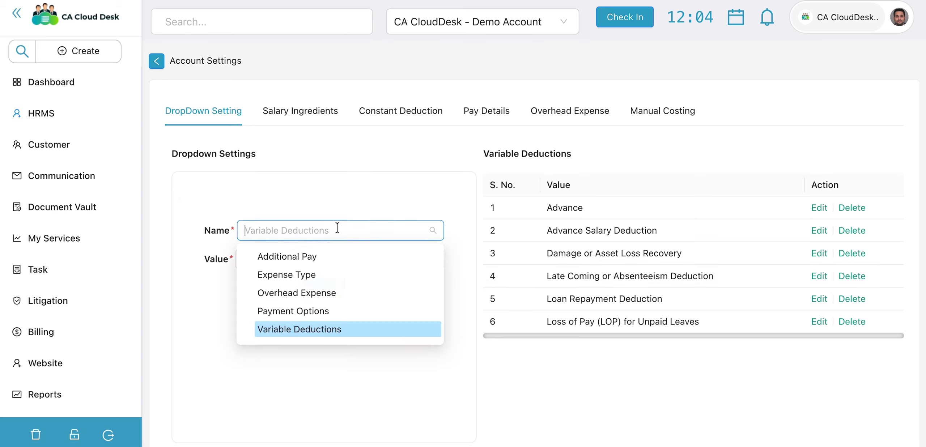
{"action": "left_click", "coordinate": [357, 184]}
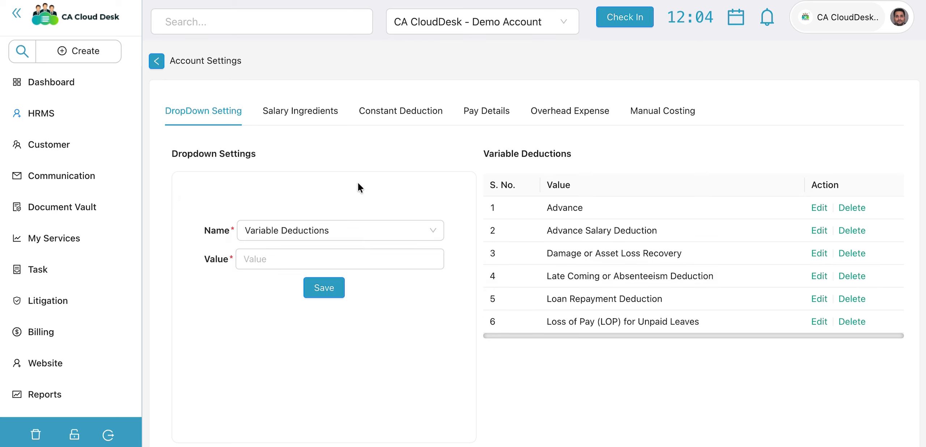
- Open the Salary Ingredients settings, view the blank form for adding an ingredient, and close it without saving
{"action": "left_click", "coordinate": [297, 115]}
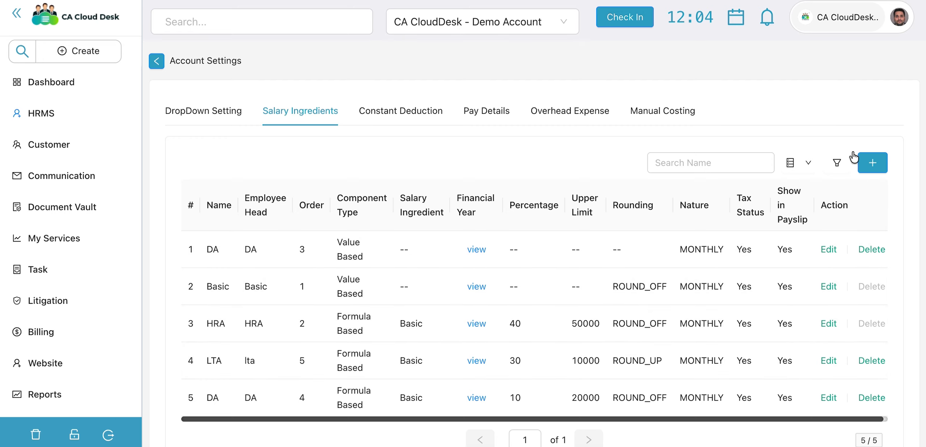
{"action": "left_click", "coordinate": [872, 167]}
{"action": "left_click", "coordinate": [335, 143]}
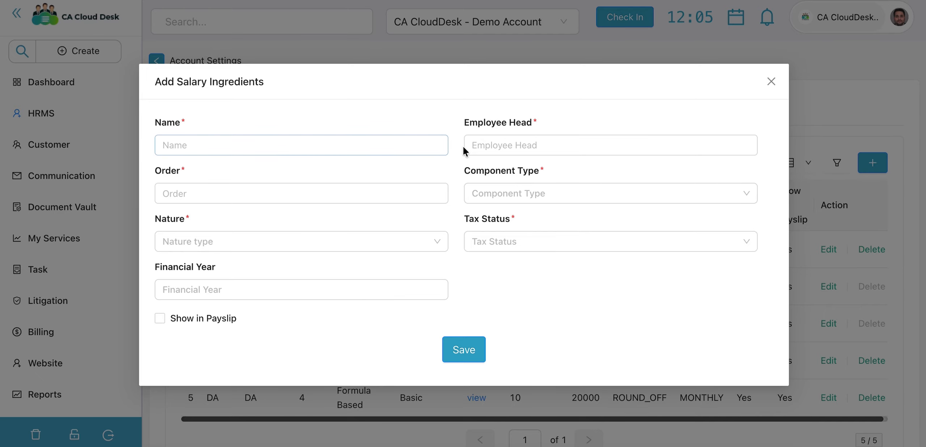
{"action": "key", "text": "Escape"}
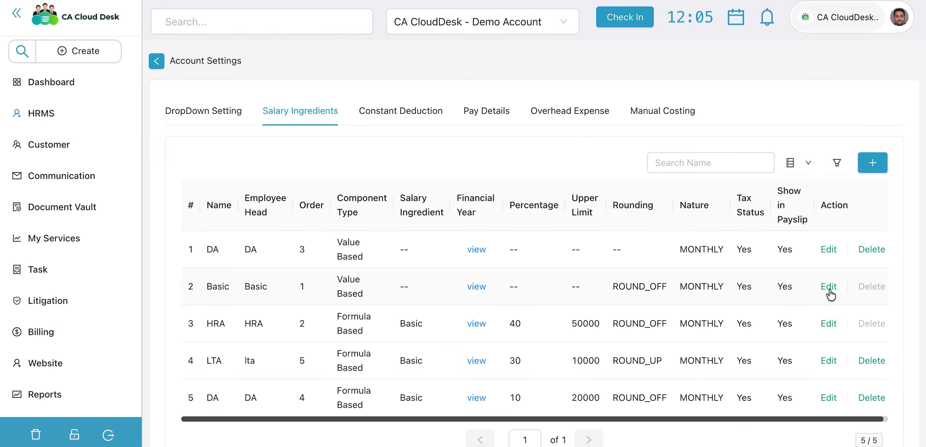
- Review the HRA salary ingredient's details and save it as is, and view the value-based DA ingredient's details without saving
{"action": "left_click", "coordinate": [828, 324]}
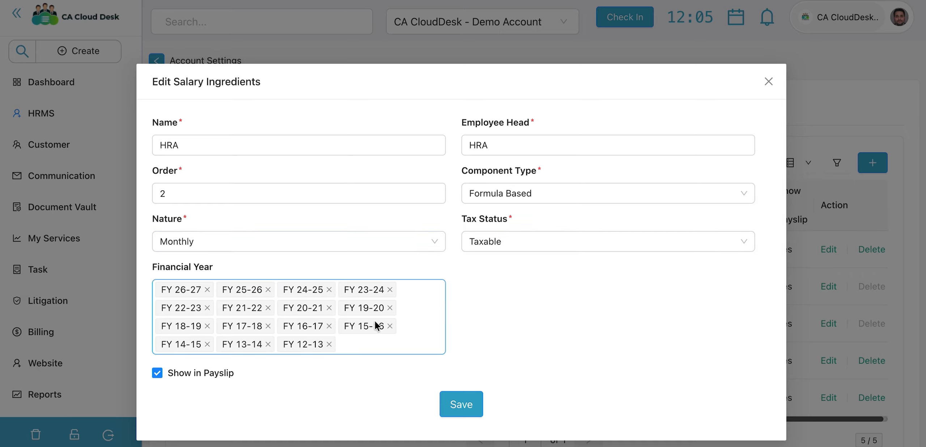
{"action": "left_click", "coordinate": [461, 404]}
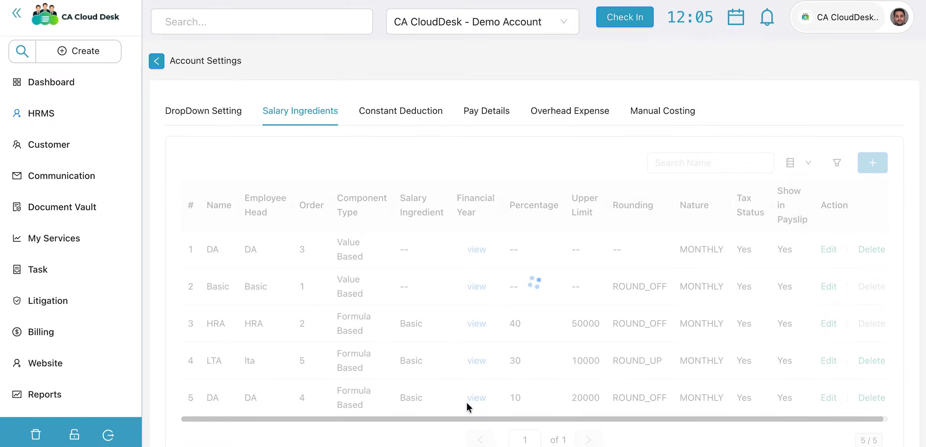
{"action": "left_click", "coordinate": [832, 252]}
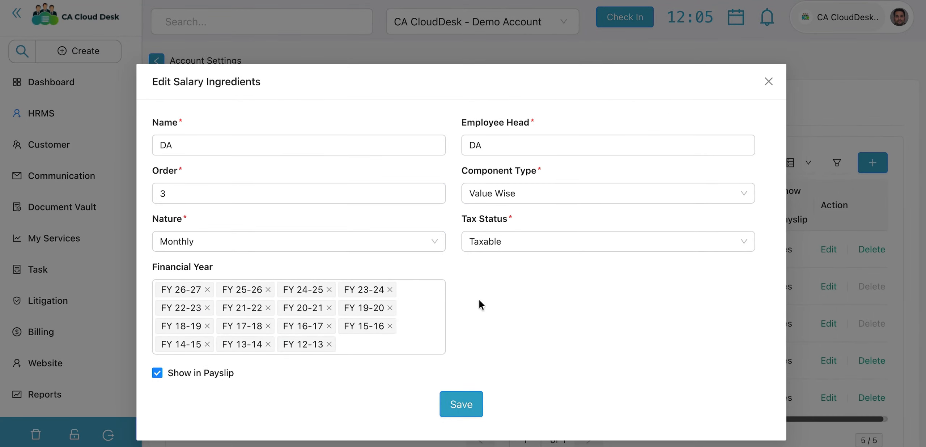
{"action": "key", "text": "Escape"}
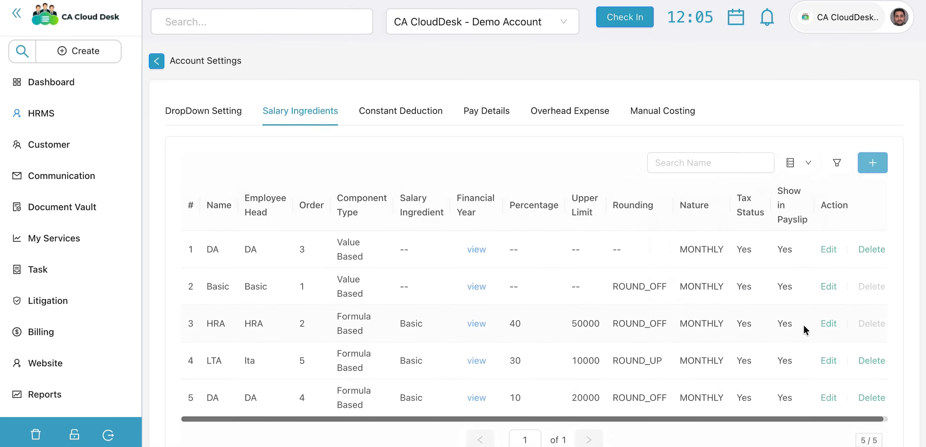
- View the formula-based DA ingredient's details and its Nature options, and close the form without saving
{"action": "left_click", "coordinate": [828, 398]}
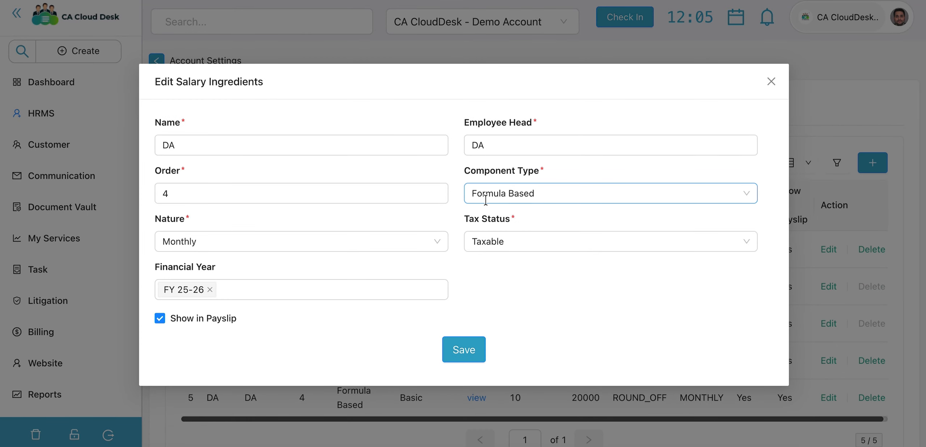
{"action": "left_click", "coordinate": [317, 242]}
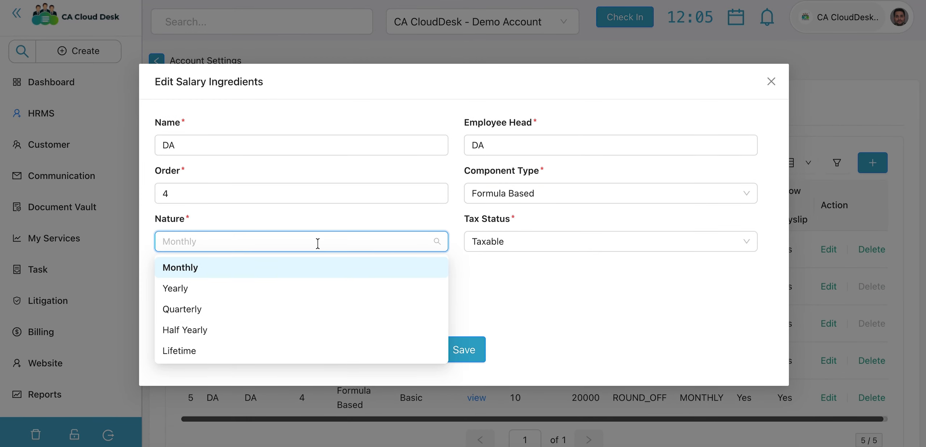
{"action": "left_click", "coordinate": [317, 243]}
{"action": "left_click", "coordinate": [771, 84]}
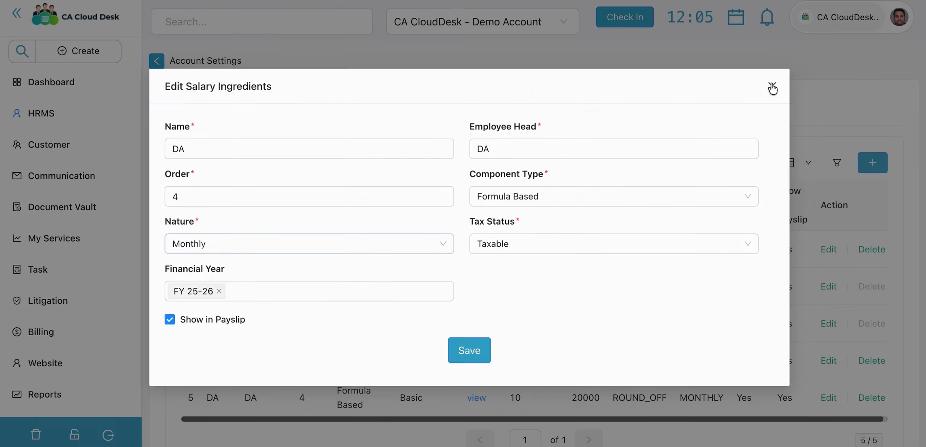
- Open the Constant Deduction settings, review the Professional Tax deduction's details including start month and order, and close the form without saving
{"action": "left_click", "coordinate": [427, 119]}
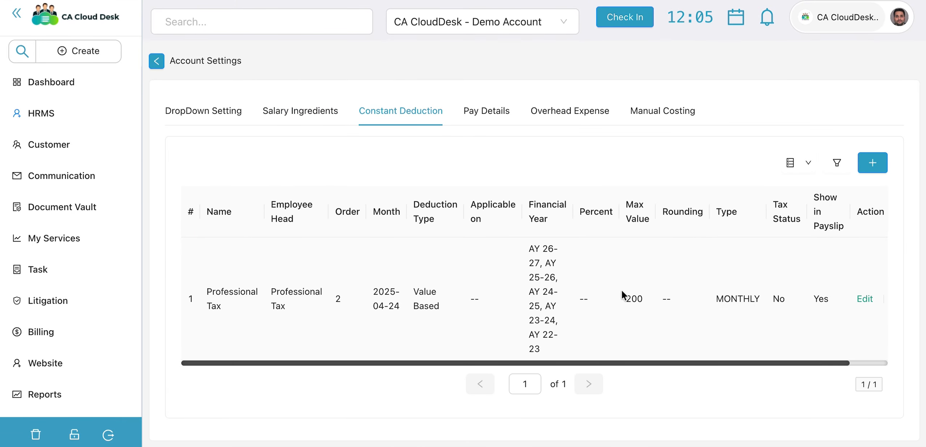
{"action": "scroll", "coordinate": [622, 291], "scroll_direction": "right", "scroll_amount": 3}
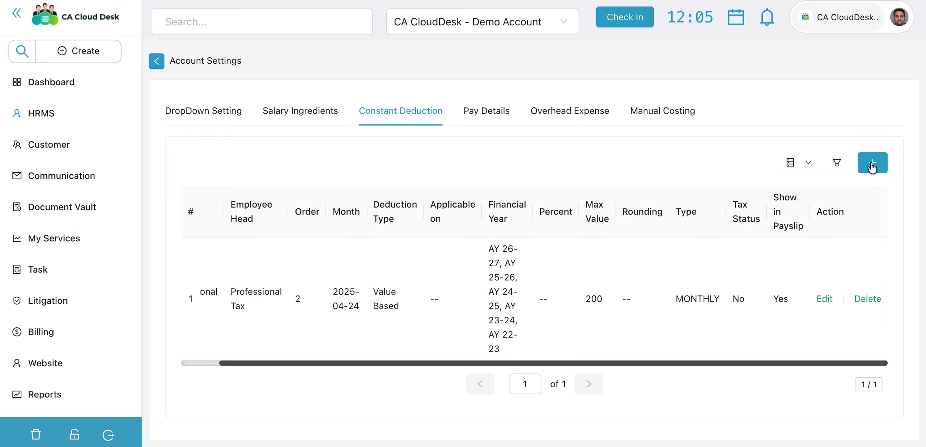
{"action": "left_click", "coordinate": [824, 299]}
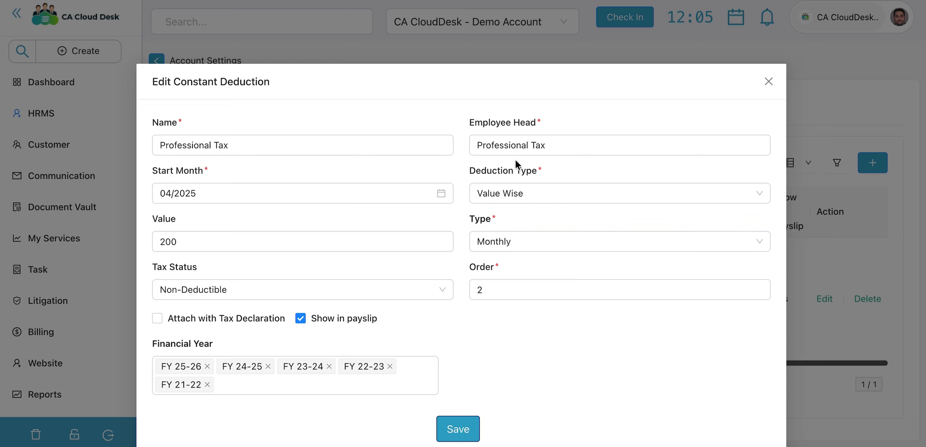
{"action": "left_click", "coordinate": [192, 195]}
{"action": "left_click", "coordinate": [485, 296]}
{"action": "left_click", "coordinate": [768, 82]}
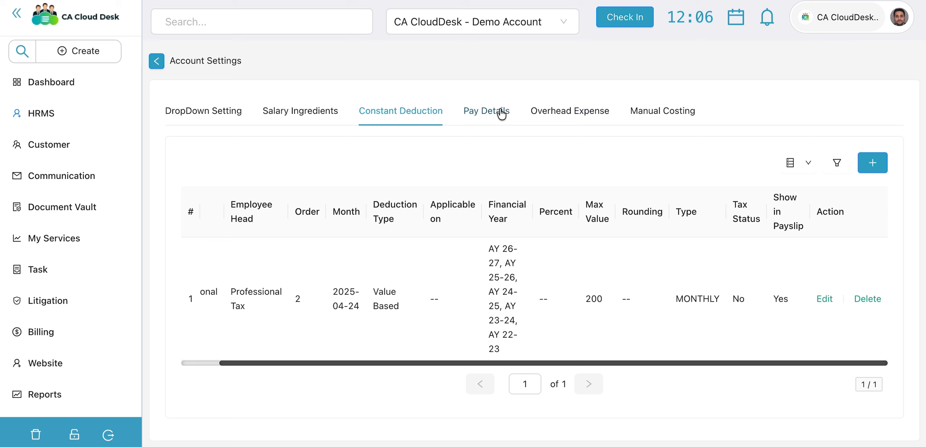
- Open the Pay Details settings and start a new pay entry valid from 01-2025
{"action": "left_click", "coordinate": [499, 113]}
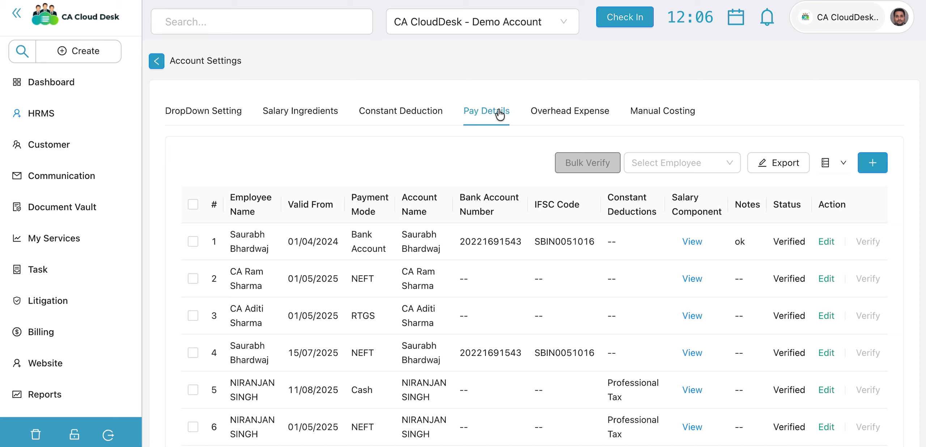
{"action": "left_click", "coordinate": [870, 161]}
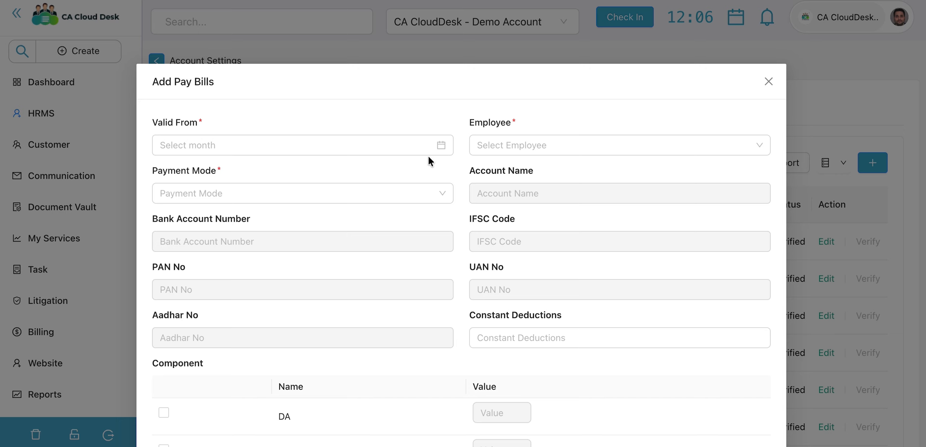
{"action": "left_click", "coordinate": [323, 145]}
{"action": "left_click", "coordinate": [360, 145]}
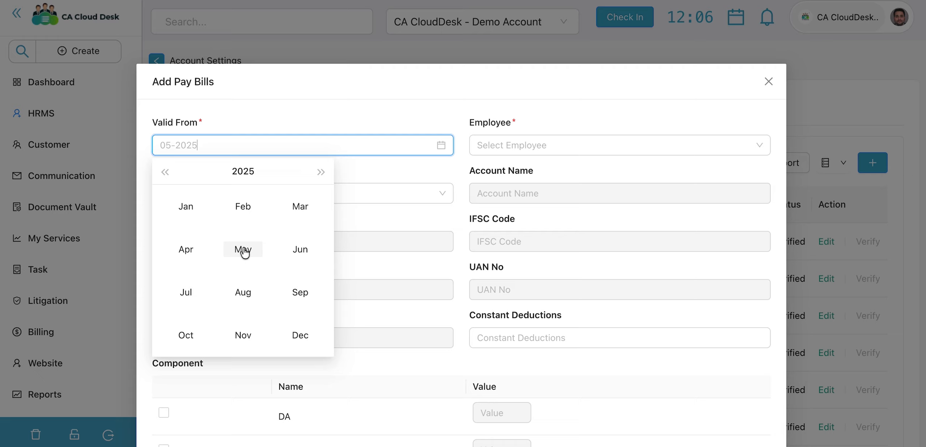
{"action": "left_click", "coordinate": [189, 206]}
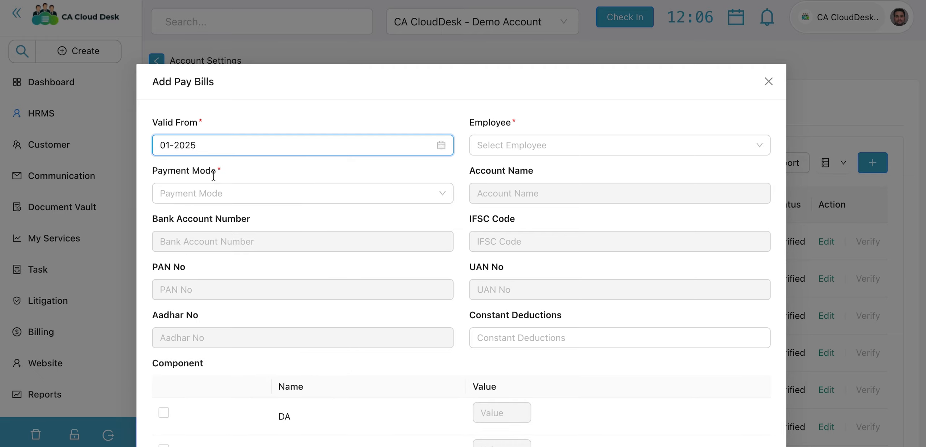
- Assign the pay entry to the first listed employee and set its payment mode to Cheque
{"action": "left_click", "coordinate": [564, 141]}
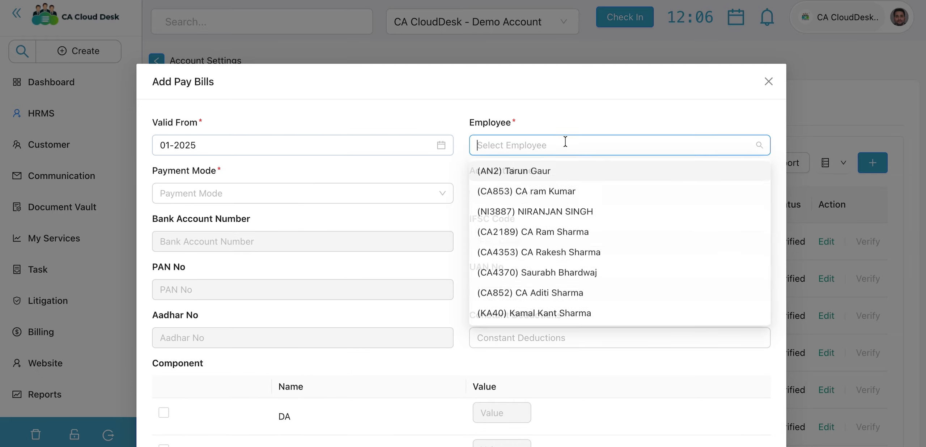
{"action": "left_click", "coordinate": [544, 175]}
{"action": "left_click", "coordinate": [303, 197]}
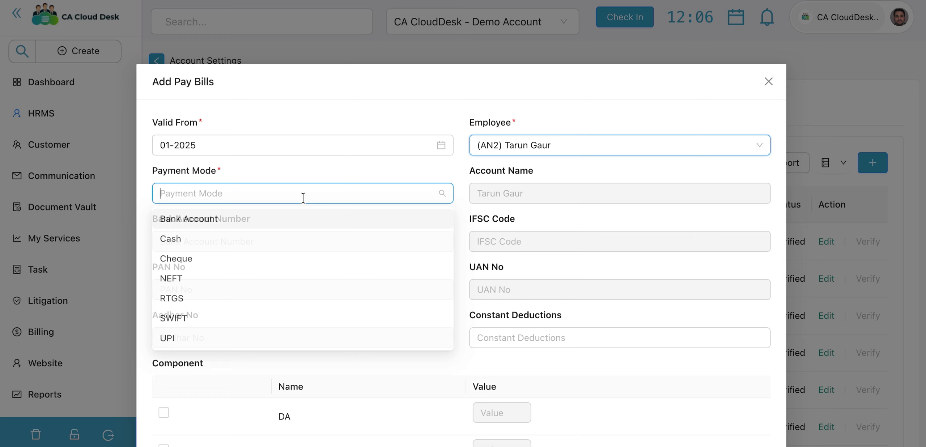
{"action": "left_click", "coordinate": [273, 257]}
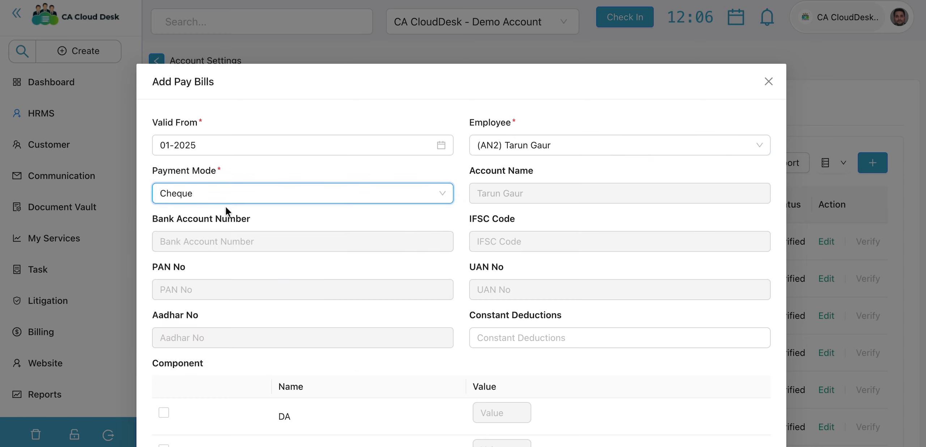
{"action": "left_click", "coordinate": [222, 196]}
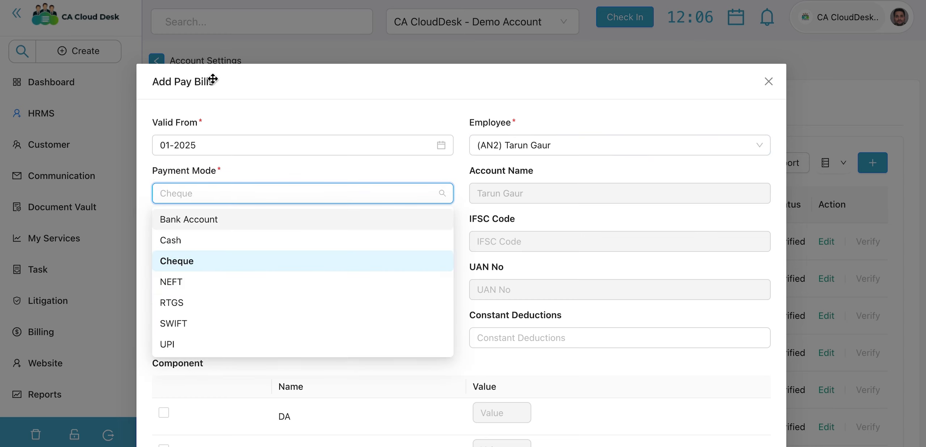
{"action": "left_click", "coordinate": [252, 125]}
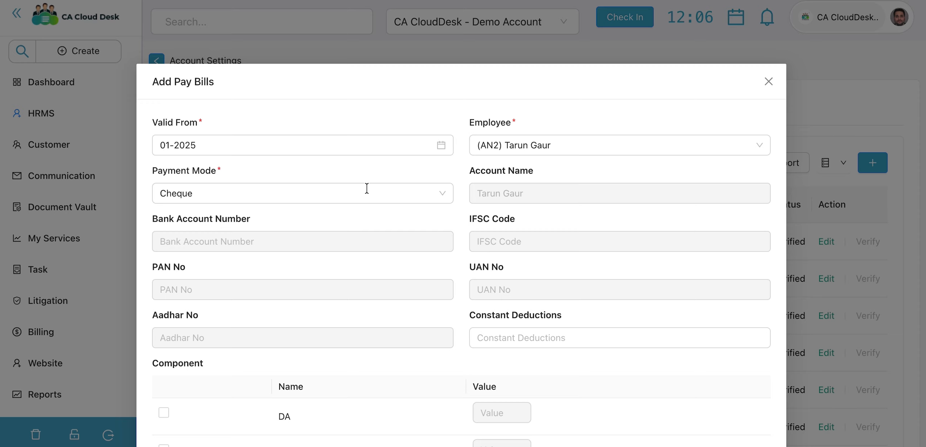
- Review the pay entry's bank, identity and component fields and the available constant deductions, leaving the deductions empty
{"action": "scroll", "coordinate": [414, 248], "scroll_direction": "down", "scroll_amount": 1}
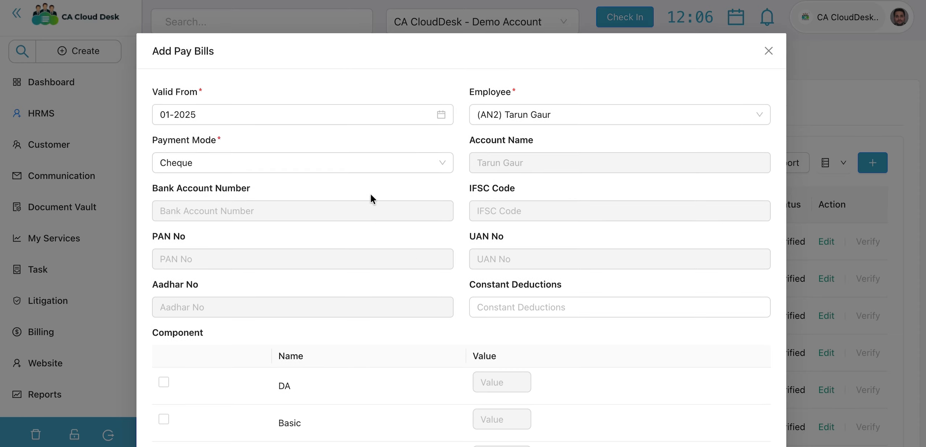
{"action": "scroll", "coordinate": [523, 209], "scroll_direction": "down", "scroll_amount": 2}
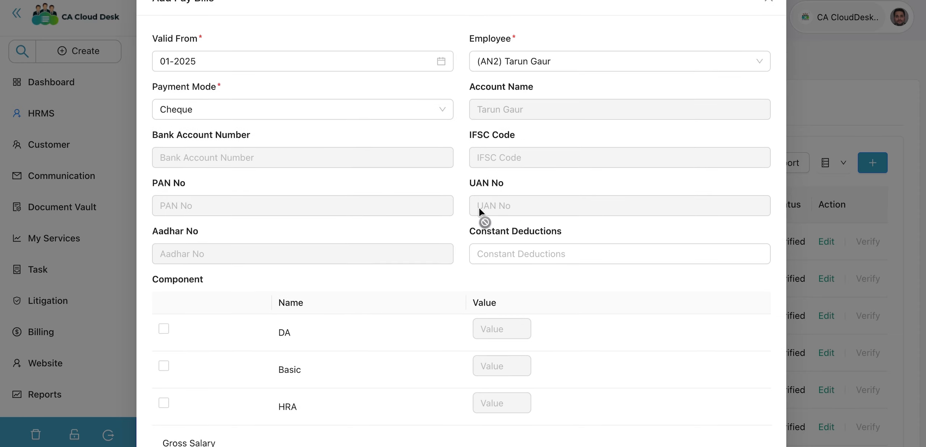
{"action": "scroll", "coordinate": [444, 242], "scroll_direction": "down", "scroll_amount": 1}
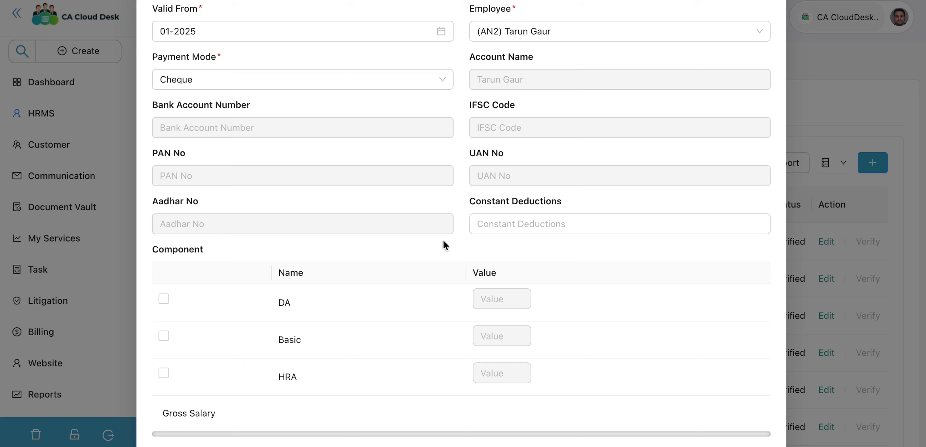
{"action": "scroll", "coordinate": [443, 242], "scroll_direction": "up", "scroll_amount": 2}
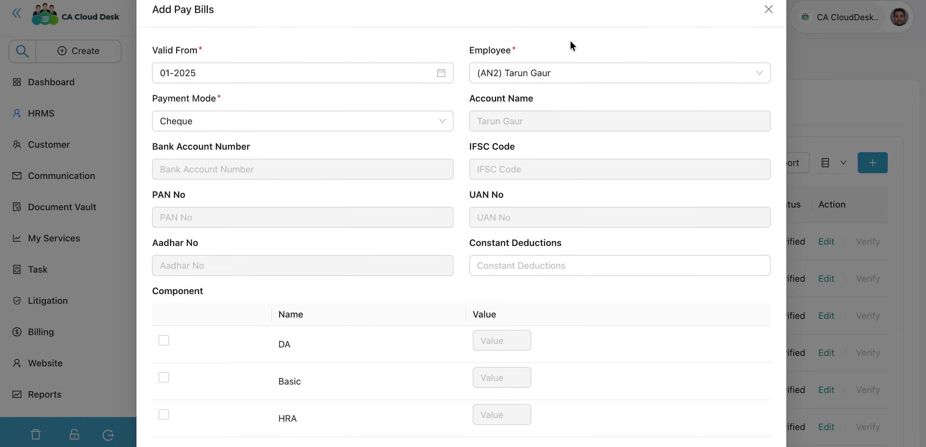
{"action": "scroll", "coordinate": [539, 247], "scroll_direction": "down", "scroll_amount": 2}
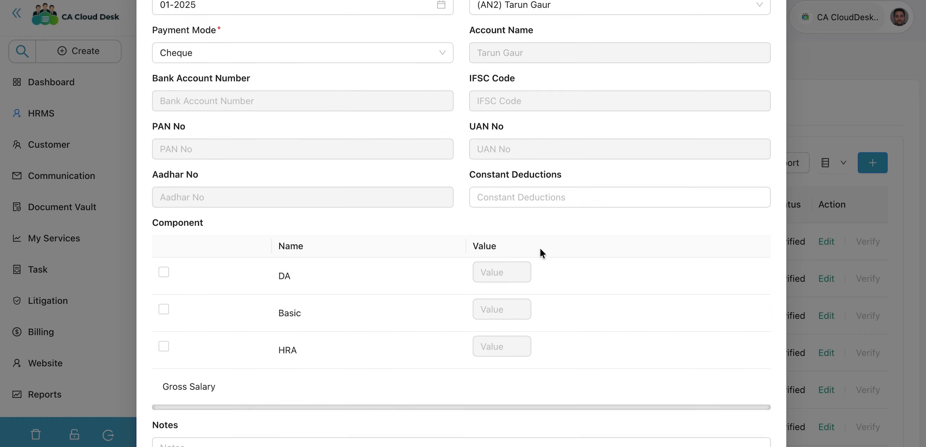
{"action": "left_click", "coordinate": [535, 188]}
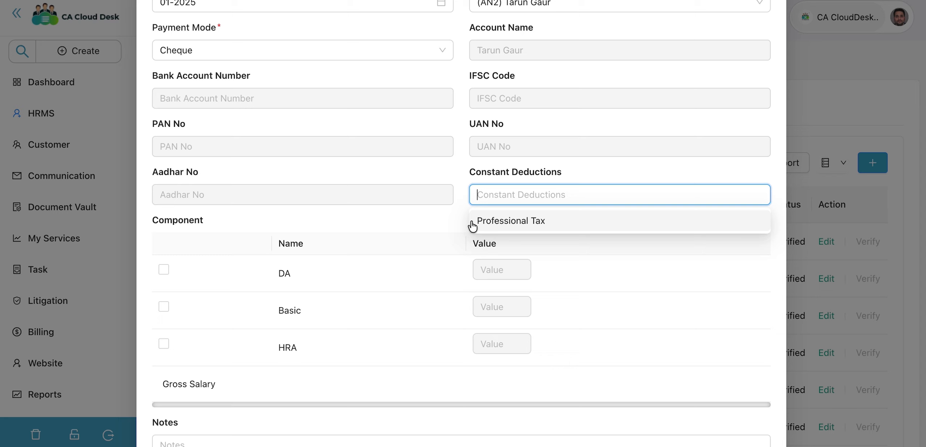
{"action": "left_click", "coordinate": [427, 220]}
- Include the Basic component with a value of 20,000 and the HRA component, and save the pay entry
{"action": "left_click", "coordinate": [164, 308]}
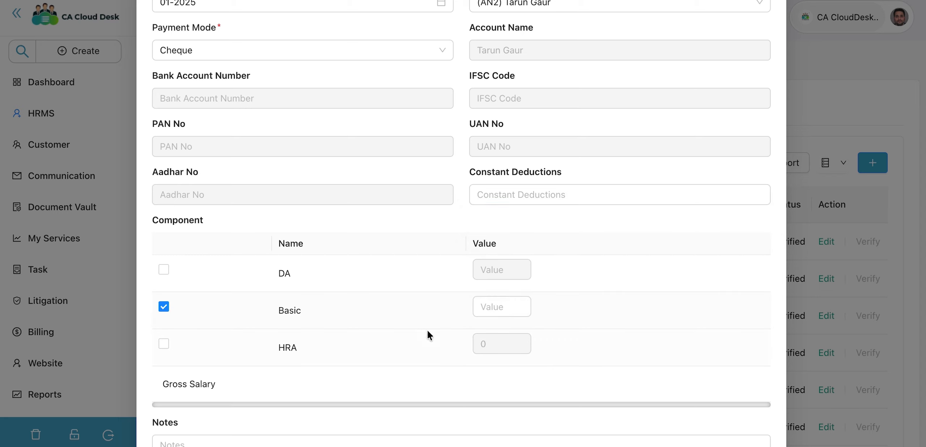
{"action": "left_click", "coordinate": [498, 306]}
{"action": "type", "text": "20,000"}
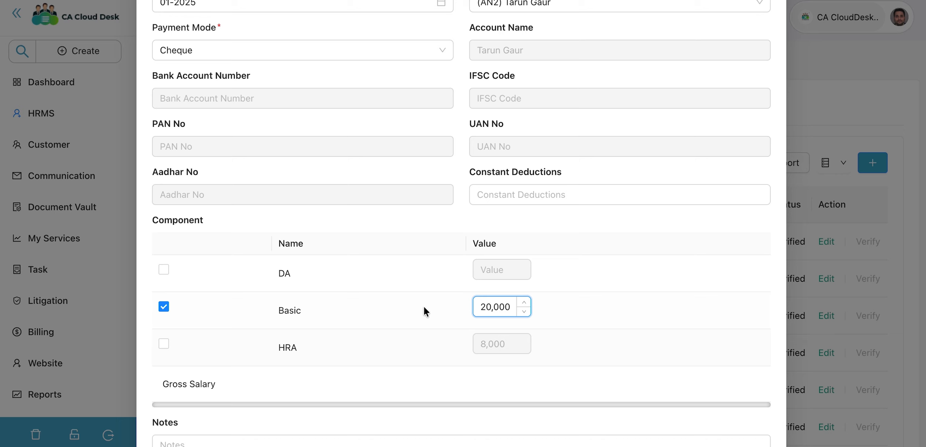
{"action": "scroll", "coordinate": [378, 328], "scroll_direction": "down", "scroll_amount": 3}
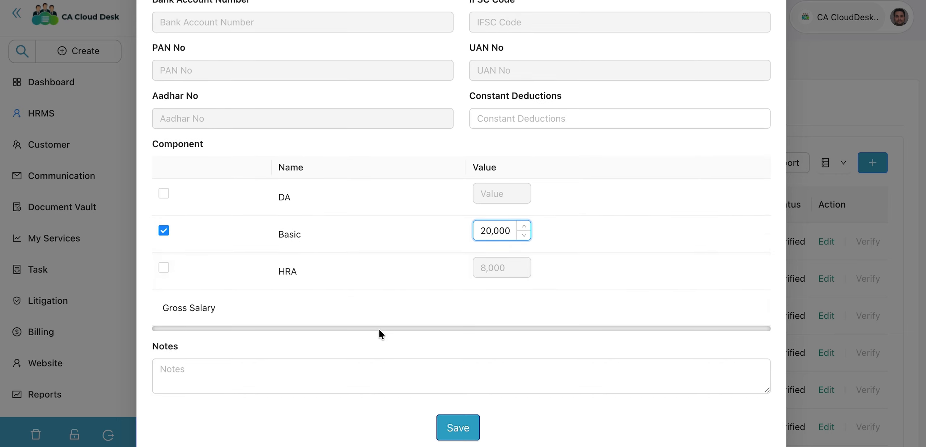
{"action": "left_click", "coordinate": [164, 268]}
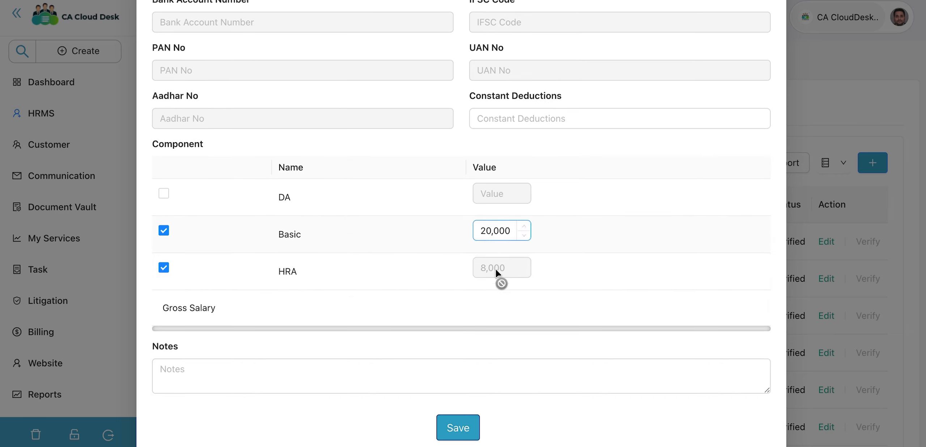
{"action": "scroll", "coordinate": [485, 295], "scroll_direction": "up", "scroll_amount": 5}
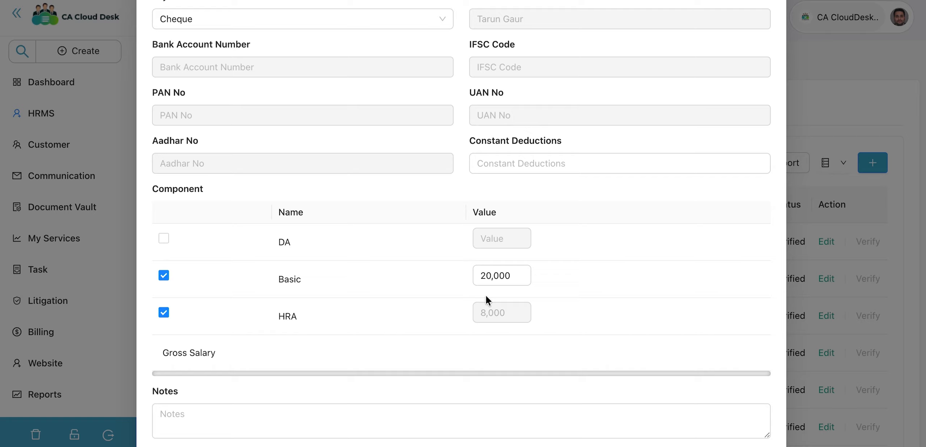
{"action": "scroll", "coordinate": [483, 295], "scroll_direction": "down", "scroll_amount": 6}
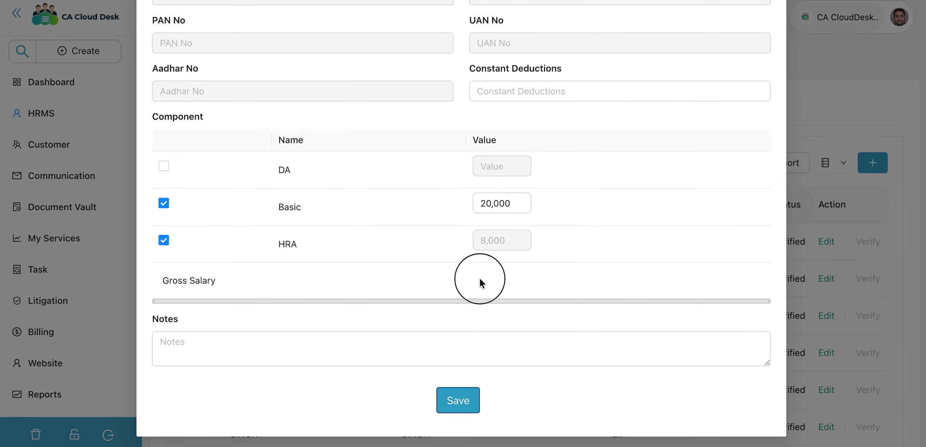
{"action": "left_click", "coordinate": [472, 408]}
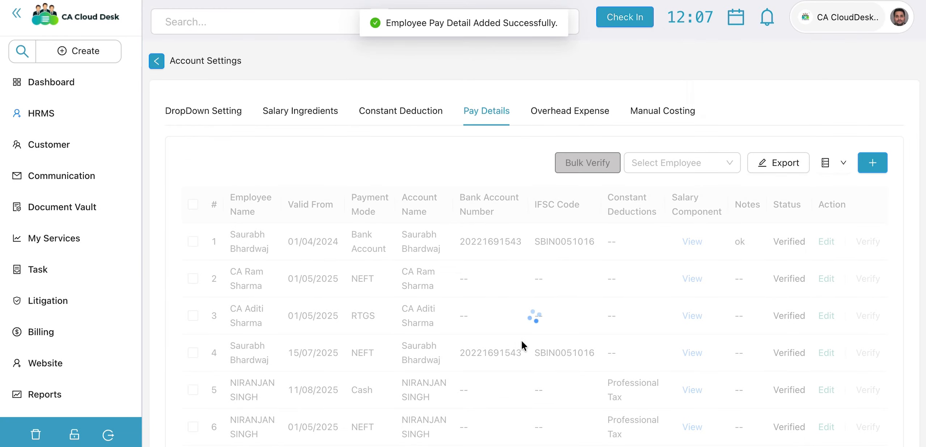
- Check the verification status of the newly added 01/01/2025 Cheque pay entry, and verify and save it
{"action": "scroll", "coordinate": [521, 338], "scroll_direction": "down", "scroll_amount": 4}
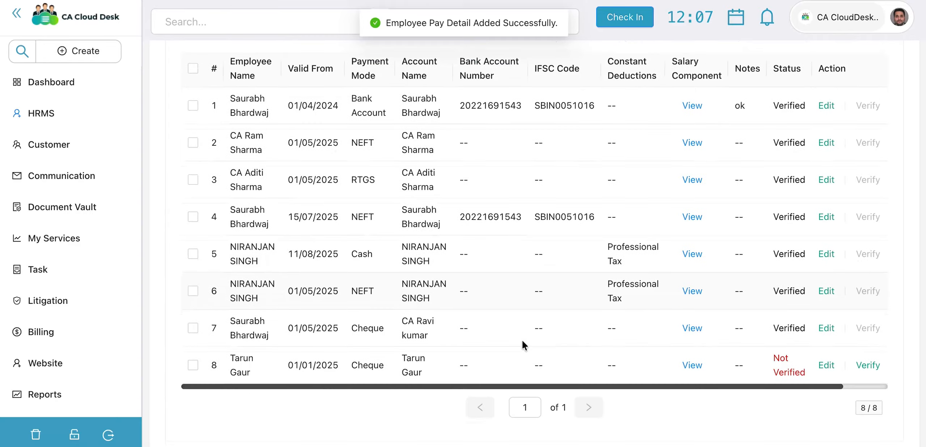
{"action": "left_click_drag", "start_coordinate": [767, 354], "coordinate": [802, 371]}
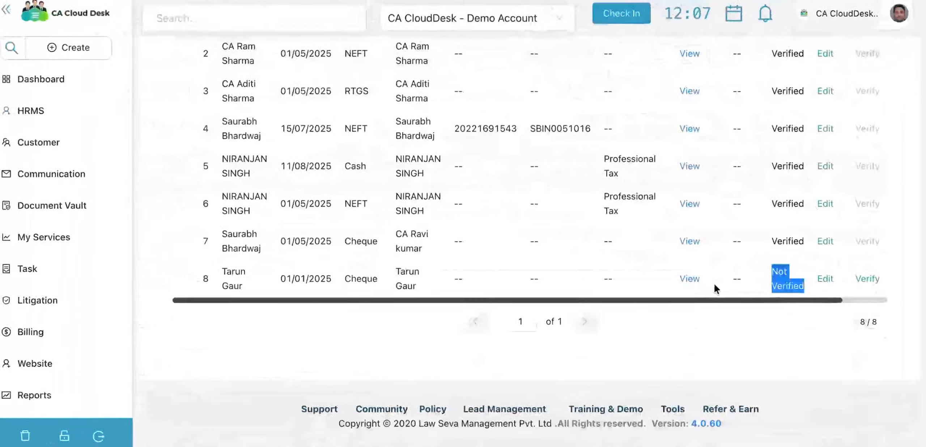
{"action": "left_click", "coordinate": [752, 280]}
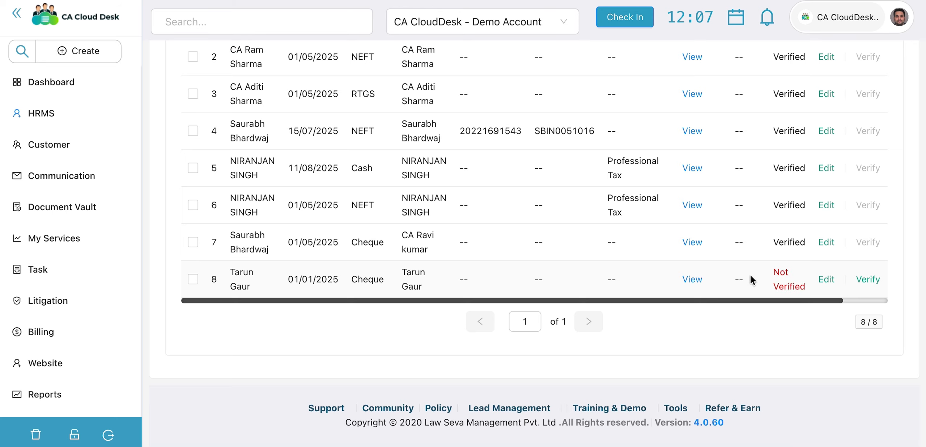
{"action": "left_click", "coordinate": [868, 280]}
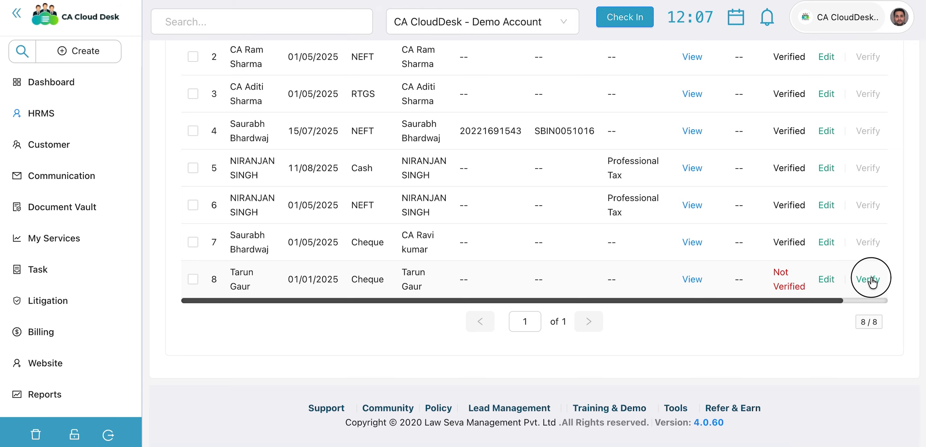
{"action": "scroll", "coordinate": [523, 243], "scroll_direction": "down", "scroll_amount": 7}
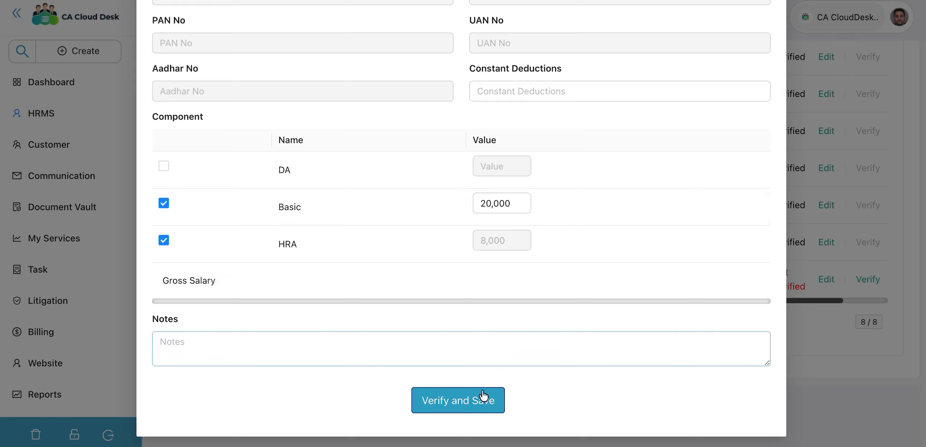
{"action": "left_click", "coordinate": [475, 401]}
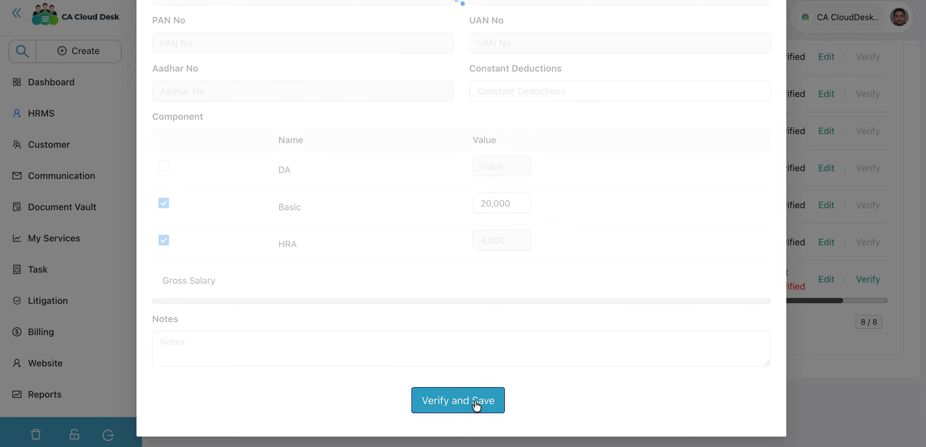
- Review the Pay Details list and try selecting the first entry for bulk verification, leaving it unselected
{"action": "scroll", "coordinate": [473, 252], "scroll_direction": "up", "scroll_amount": 5}
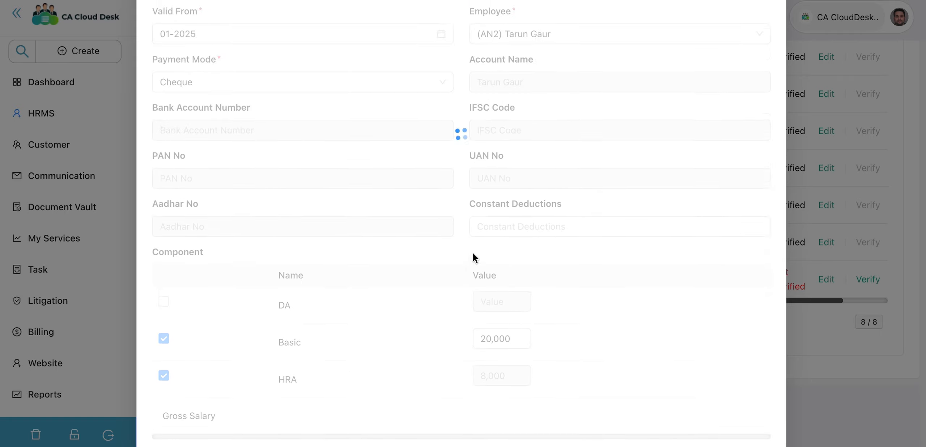
{"action": "scroll", "coordinate": [387, 135], "scroll_direction": "up", "scroll_amount": 2}
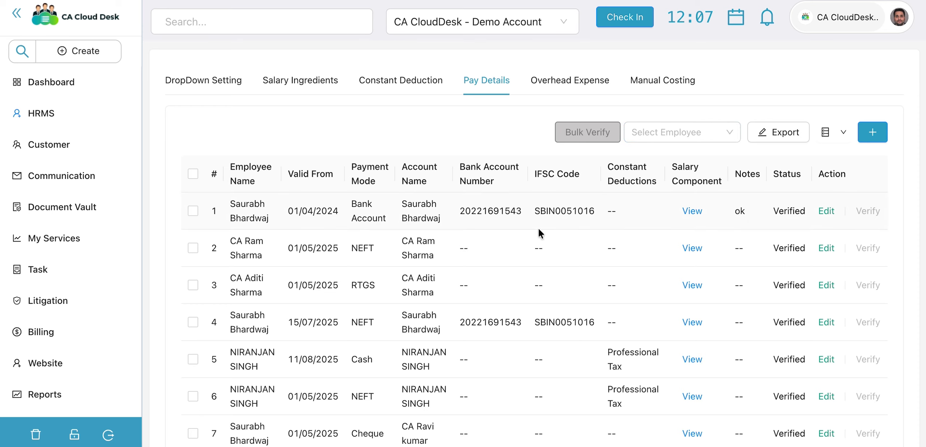
{"action": "left_click", "coordinate": [192, 211]}
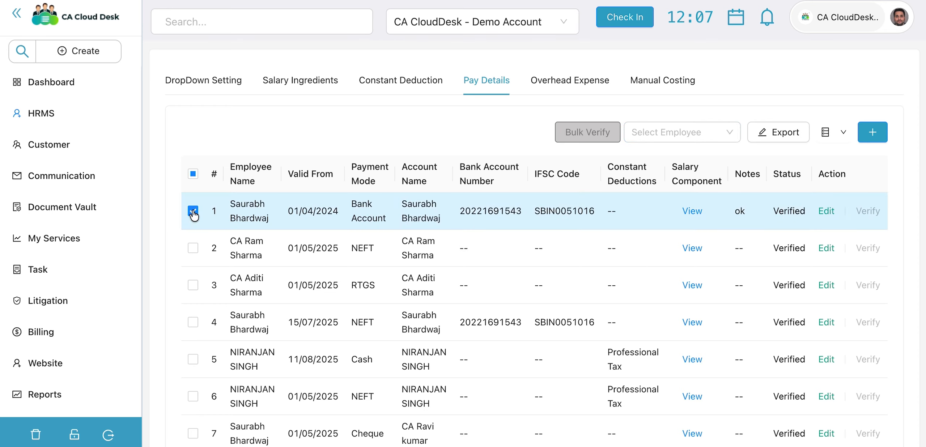
{"action": "left_click", "coordinate": [193, 211]}
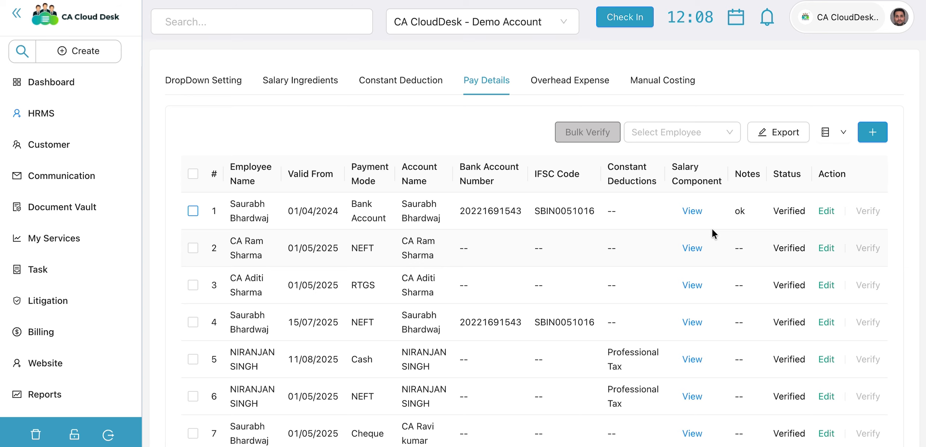
- Examine the components and values of the first Overhead Expense entry, leaving them as they are
{"action": "left_click", "coordinate": [580, 79]}
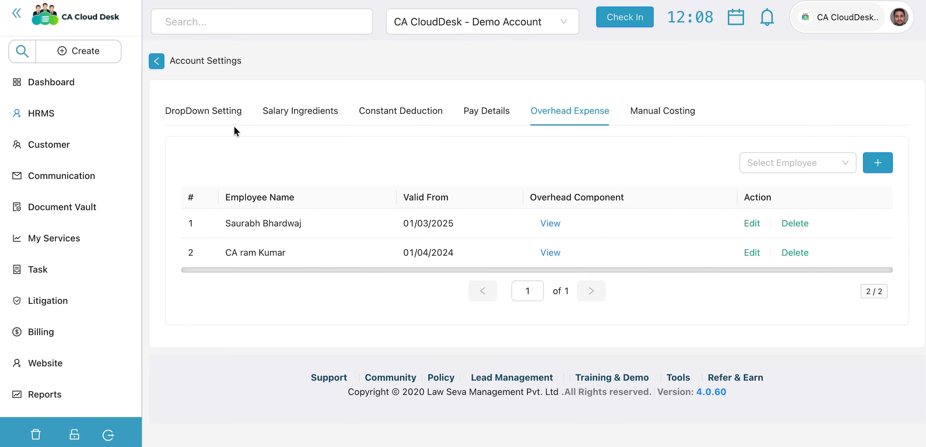
{"action": "left_click", "coordinate": [752, 223]}
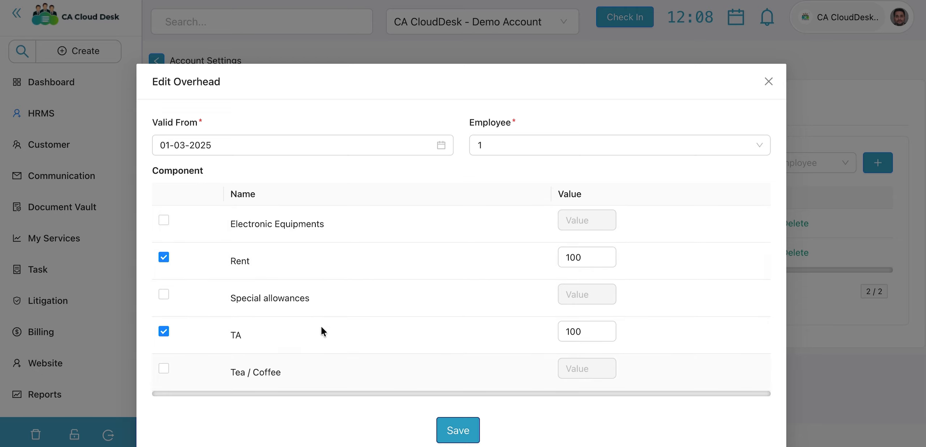
{"action": "left_click", "coordinate": [767, 82]}
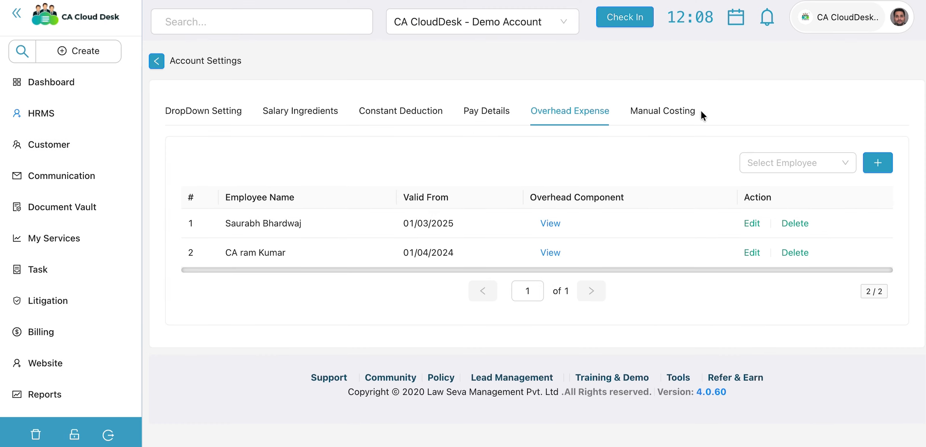
- Start a new Manual Costing entry and assign it to the second, fifth and seventh listed employees
{"action": "left_click", "coordinate": [684, 114]}
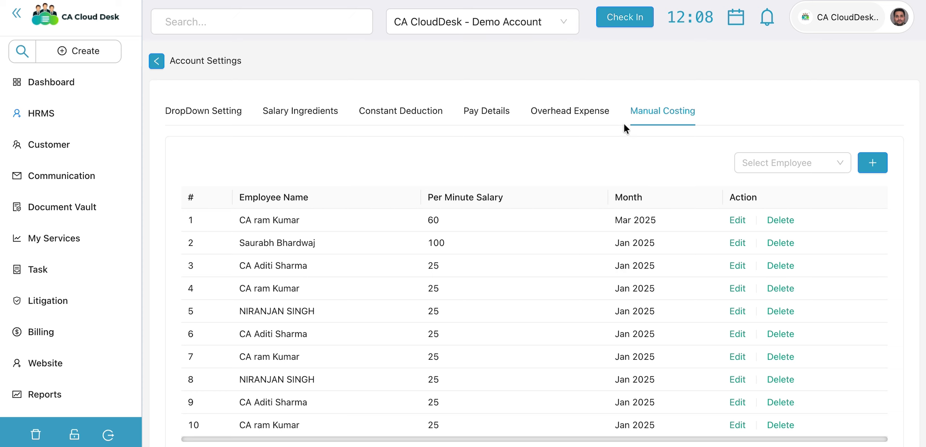
{"action": "scroll", "coordinate": [560, 200], "scroll_direction": "down", "scroll_amount": 1}
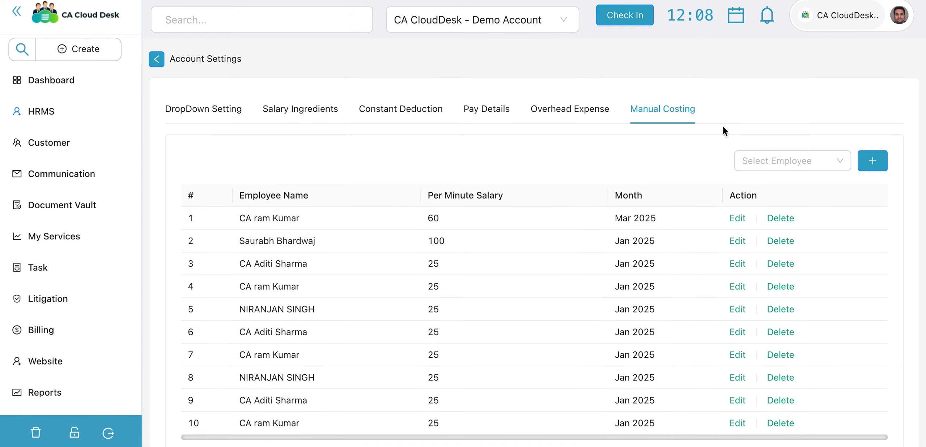
{"action": "left_click", "coordinate": [876, 164]}
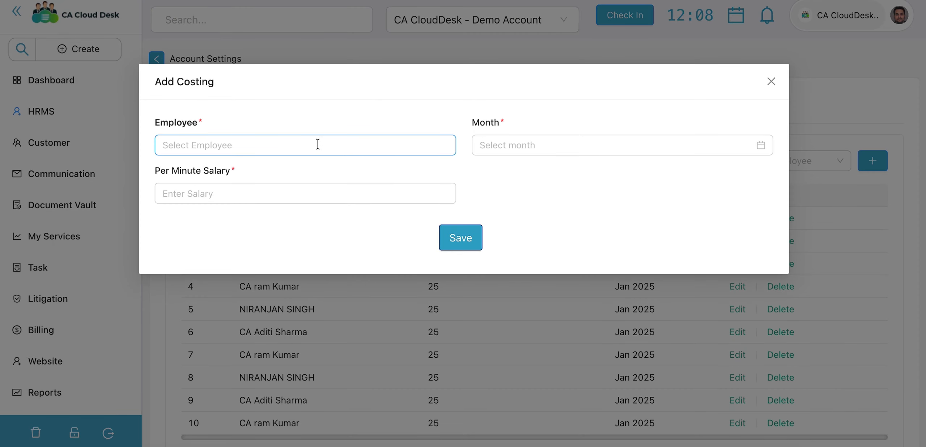
{"action": "left_click", "coordinate": [317, 144]}
{"action": "left_click", "coordinate": [308, 192]}
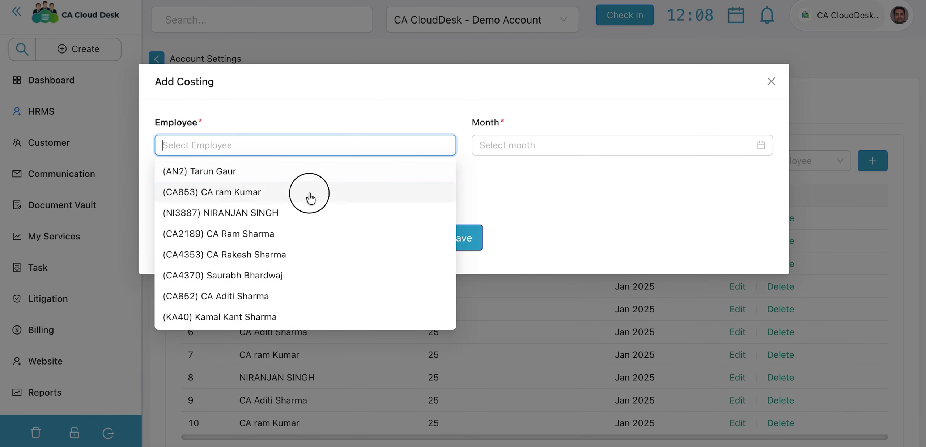
{"action": "left_click", "coordinate": [311, 257]}
{"action": "left_click", "coordinate": [314, 296]}
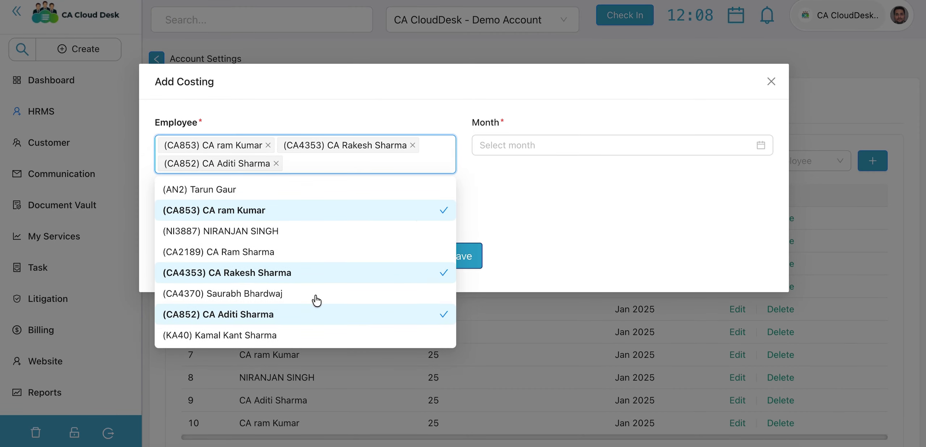
- Set the costing month to Jan-2025 and the per minute salary to 20, save it, and check the costing list
{"action": "left_click", "coordinate": [511, 147]}
{"action": "left_click", "coordinate": [506, 206]}
{"action": "left_click", "coordinate": [362, 212]}
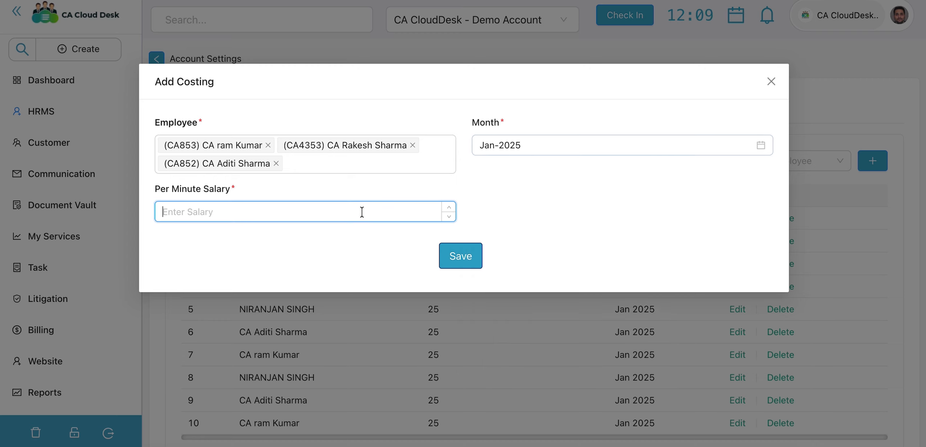
{"action": "type", "text": "20"}
{"action": "left_click", "coordinate": [461, 262]}
{"action": "scroll", "coordinate": [461, 258], "scroll_direction": "down", "scroll_amount": 3}
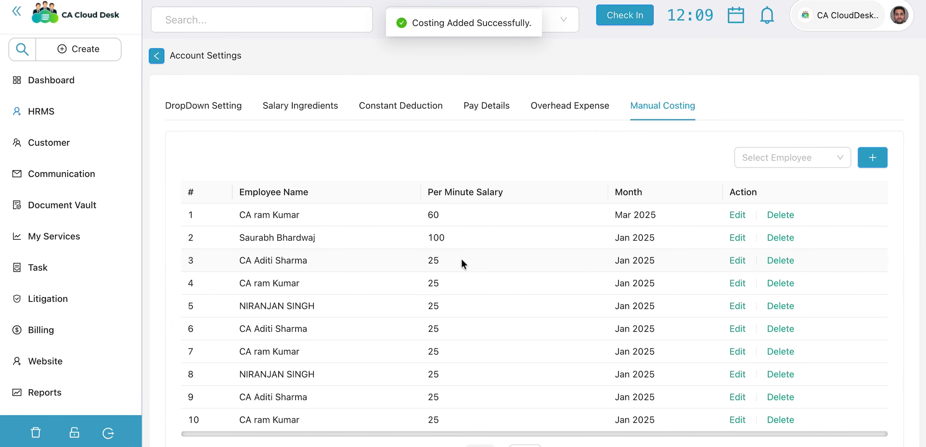
{"action": "scroll", "coordinate": [461, 257], "scroll_direction": "up", "scroll_amount": 3}
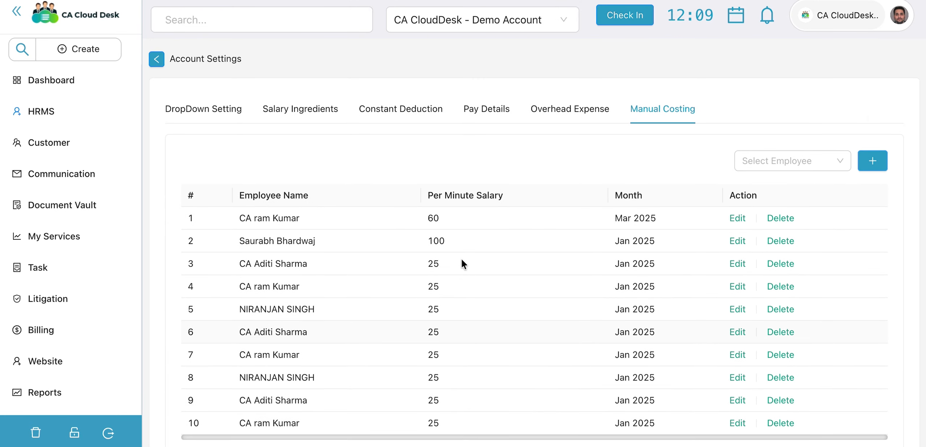
- Open Employee Declaration from the Payroll section of the profile settings
{"action": "left_click", "coordinate": [902, 18]}
{"action": "left_click", "coordinate": [276, 85]}
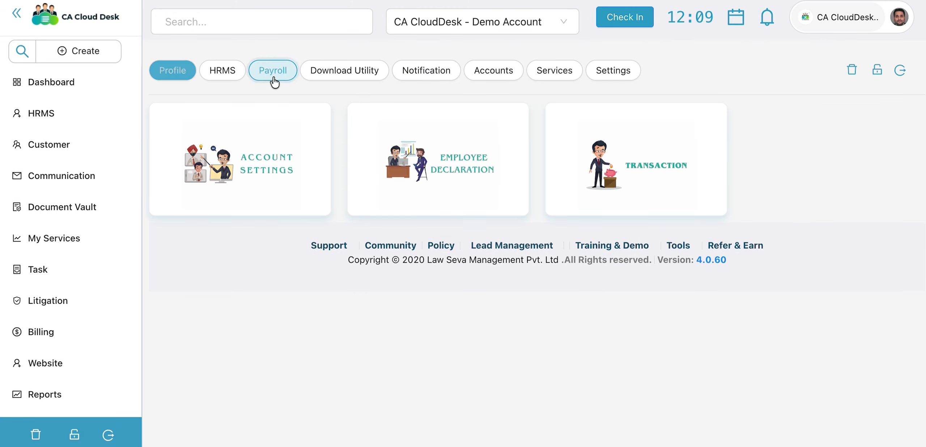
{"action": "left_click", "coordinate": [385, 167]}
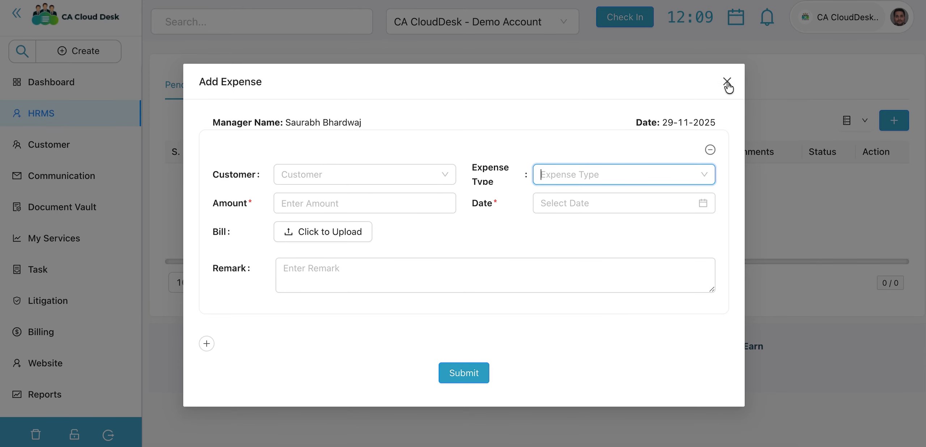
- Close the blank Add Expense form without submitting it and look through the HRMS modules
{"action": "left_click", "coordinate": [726, 81]}
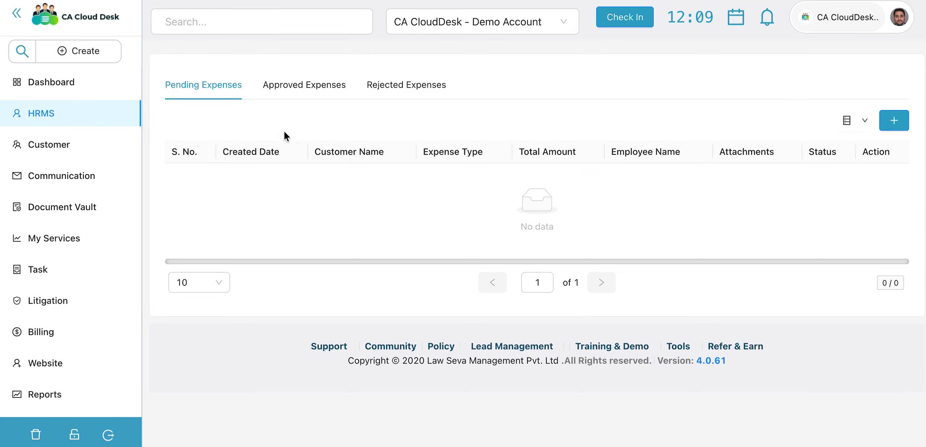
{"action": "left_click", "coordinate": [111, 113]}
{"action": "scroll", "coordinate": [416, 307], "scroll_direction": "down", "scroll_amount": 6}
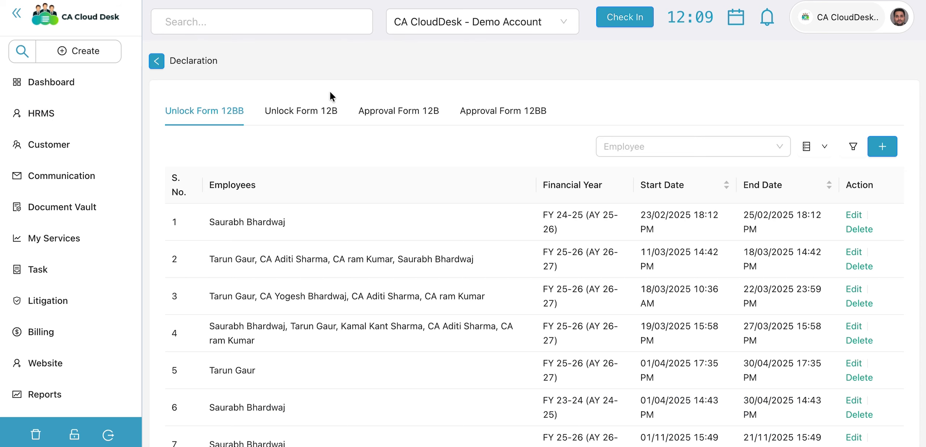
- Review the filling and verification statuses in the Form 12B and Form 12BB approval lists
{"action": "left_click", "coordinate": [382, 110]}
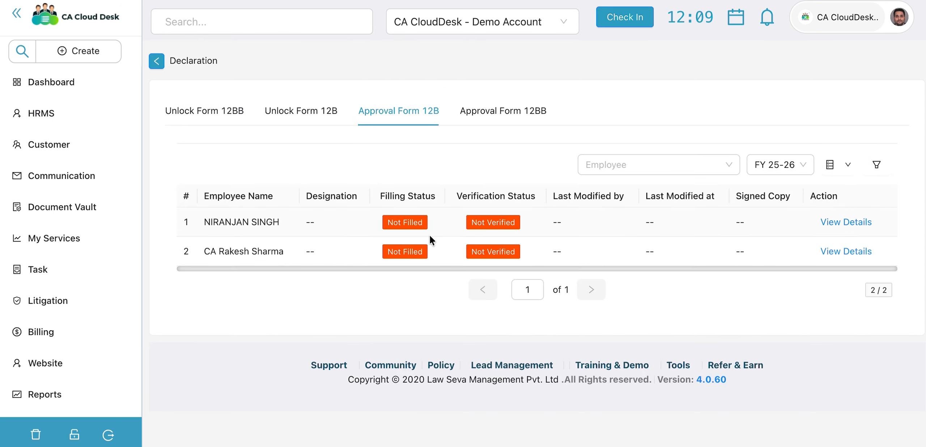
{"action": "left_click", "coordinate": [479, 109]}
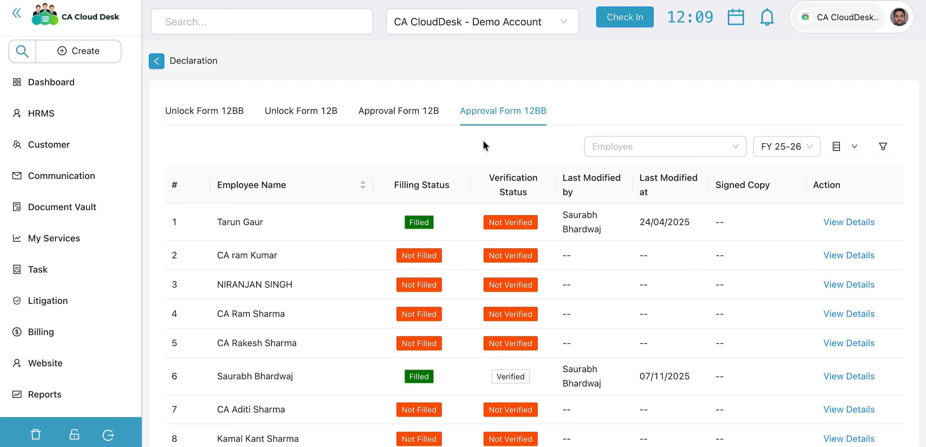
{"action": "scroll", "coordinate": [483, 141], "scroll_direction": "down", "scroll_amount": 4}
{"action": "scroll", "coordinate": [484, 145], "scroll_direction": "up", "scroll_amount": 4}
- Open the 12BB Form from HRMS and review its tax regime options, House Rent Allowance table and supporting document fields
{"action": "left_click", "coordinate": [51, 118]}
{"action": "scroll", "coordinate": [452, 341], "scroll_direction": "down", "scroll_amount": 7}
{"action": "scroll", "coordinate": [451, 337], "scroll_direction": "down", "scroll_amount": 1}
{"action": "left_click", "coordinate": [612, 325]}
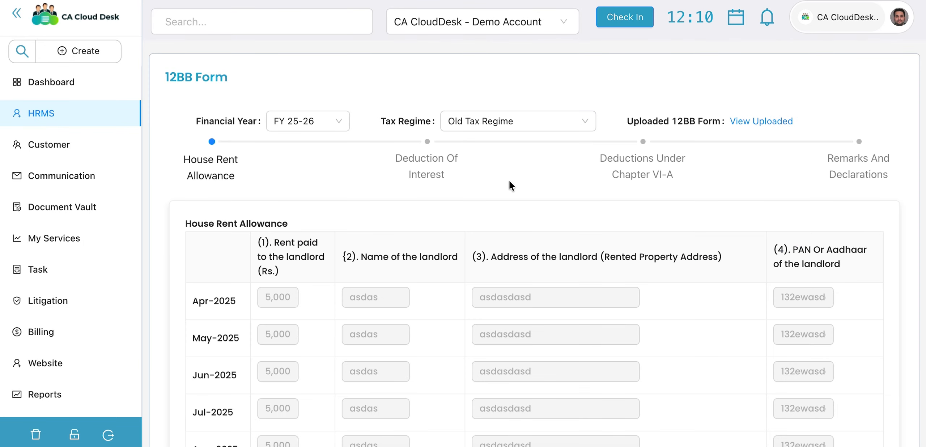
{"action": "scroll", "coordinate": [508, 179], "scroll_direction": "down", "scroll_amount": 1}
{"action": "left_click", "coordinate": [516, 92]}
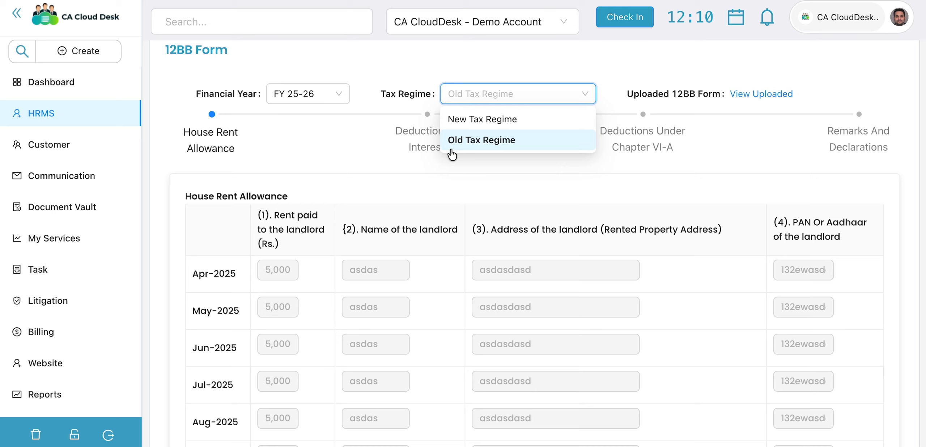
{"action": "left_click", "coordinate": [453, 183]}
{"action": "scroll", "coordinate": [453, 184], "scroll_direction": "down", "scroll_amount": 12}
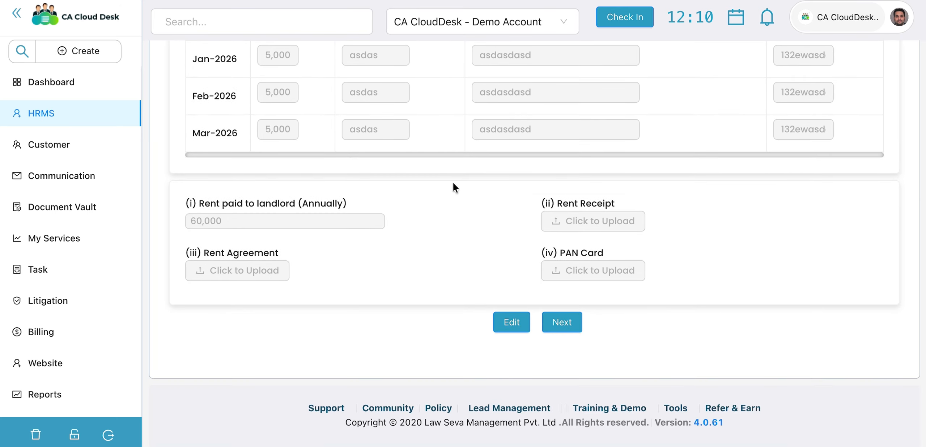
{"action": "scroll", "coordinate": [453, 181], "scroll_direction": "up", "scroll_amount": 15}
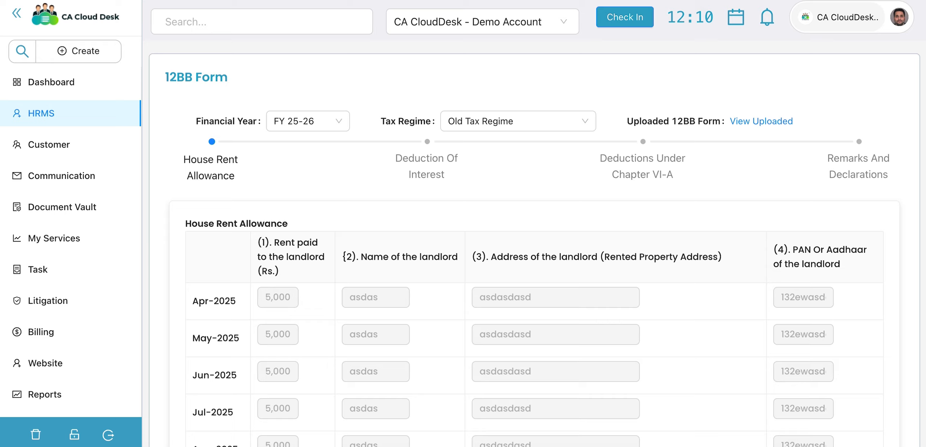
- Open the 12B Form from HRMS and review the previous employer and salary particulars fields
{"action": "key", "text": "alt+Left"}
{"action": "left_click", "coordinate": [444, 327]}
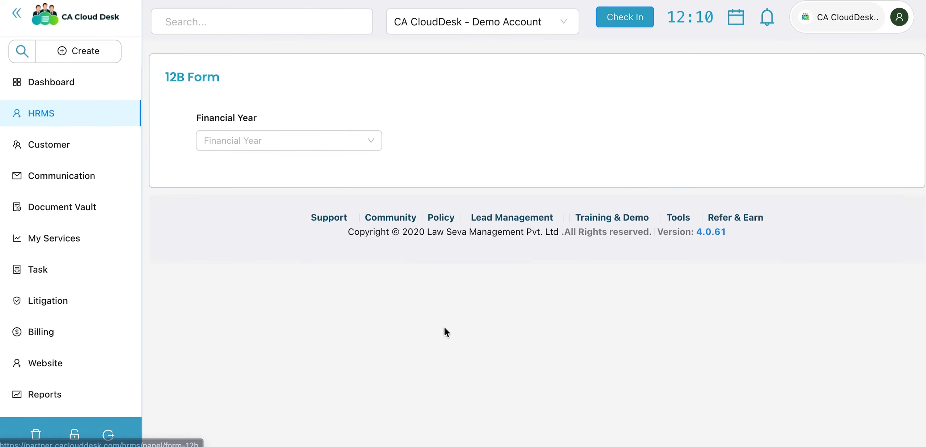
{"action": "scroll", "coordinate": [444, 326], "scroll_direction": "down", "scroll_amount": 3}
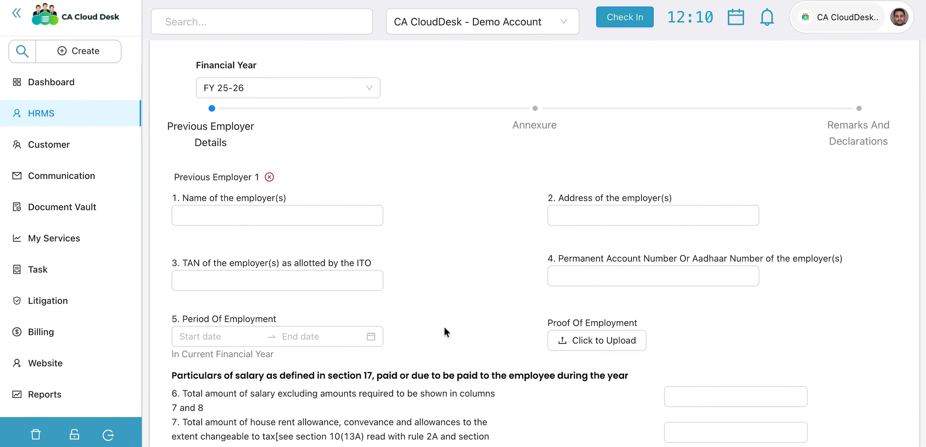
{"action": "scroll", "coordinate": [444, 327], "scroll_direction": "down", "scroll_amount": 2}
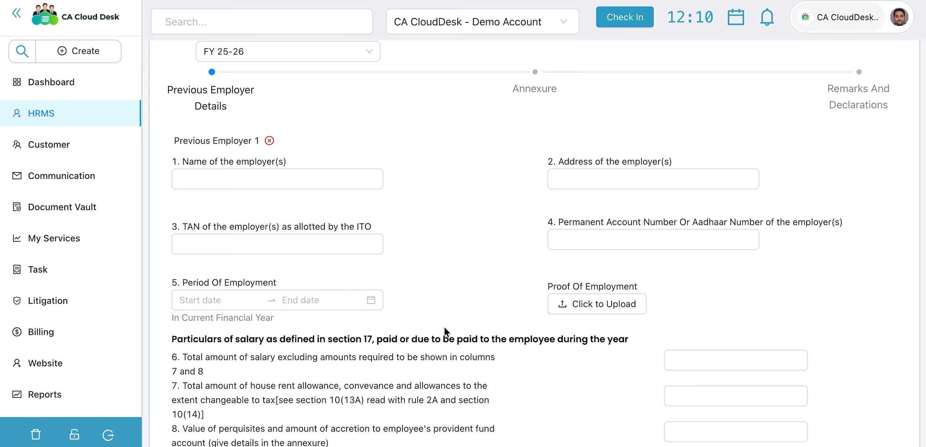
{"action": "scroll", "coordinate": [444, 326], "scroll_direction": "down", "scroll_amount": 10}
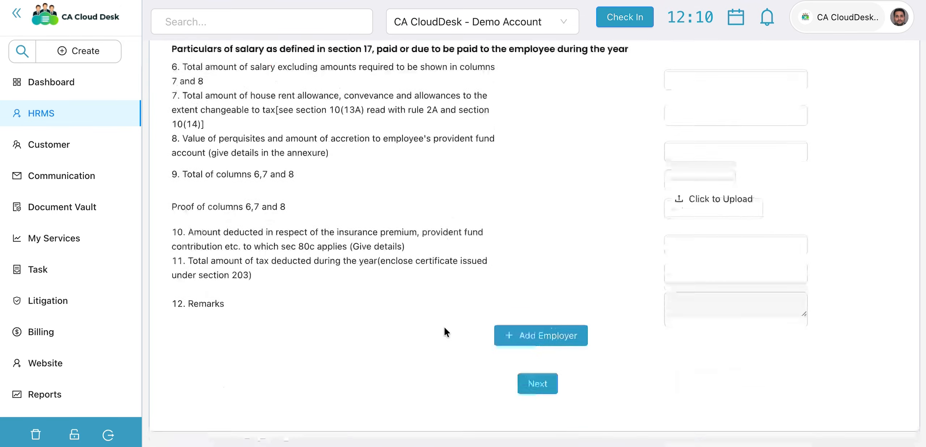
- Add second and third previous employer sections to the 12B Form
{"action": "left_click", "coordinate": [521, 286]}
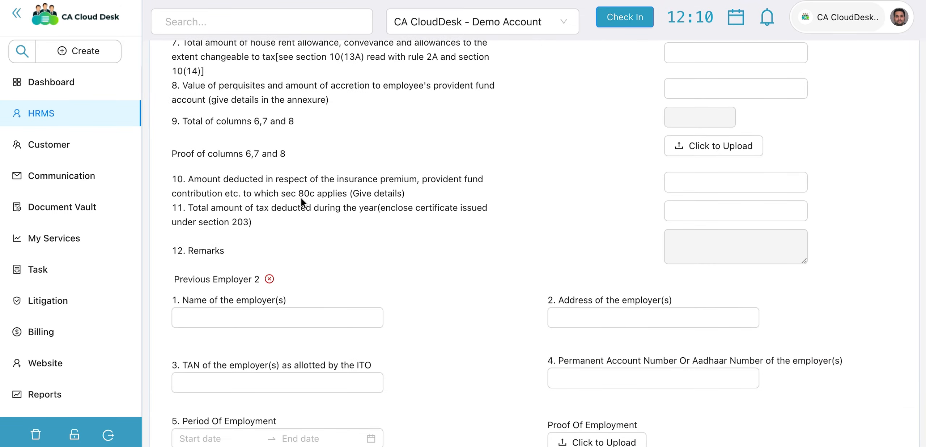
{"action": "scroll", "coordinate": [301, 196], "scroll_direction": "down", "scroll_amount": 13}
{"action": "left_click", "coordinate": [558, 380]}
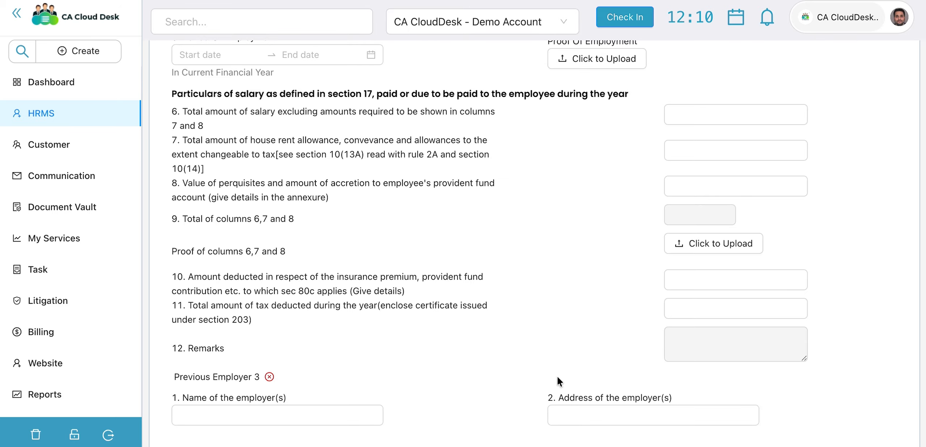
{"action": "scroll", "coordinate": [495, 324], "scroll_direction": "down", "scroll_amount": 1}
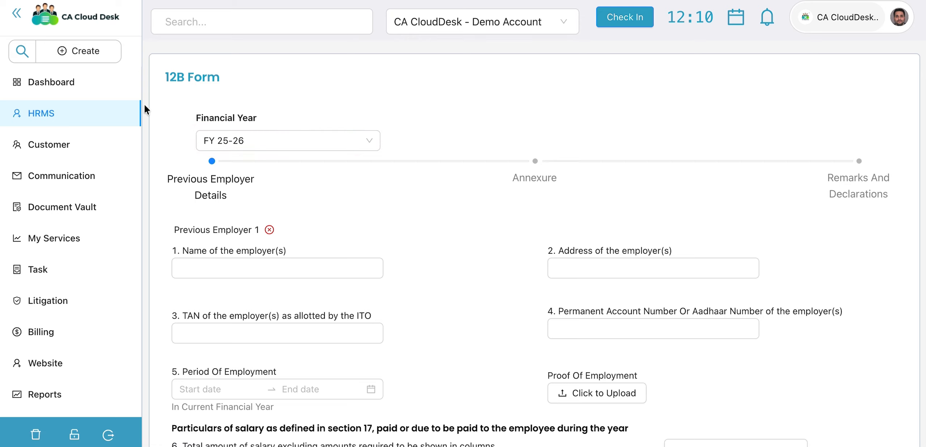
- Leave the 12B Form and return to the Payroll section of the profile settings
{"action": "left_click", "coordinate": [118, 114]}
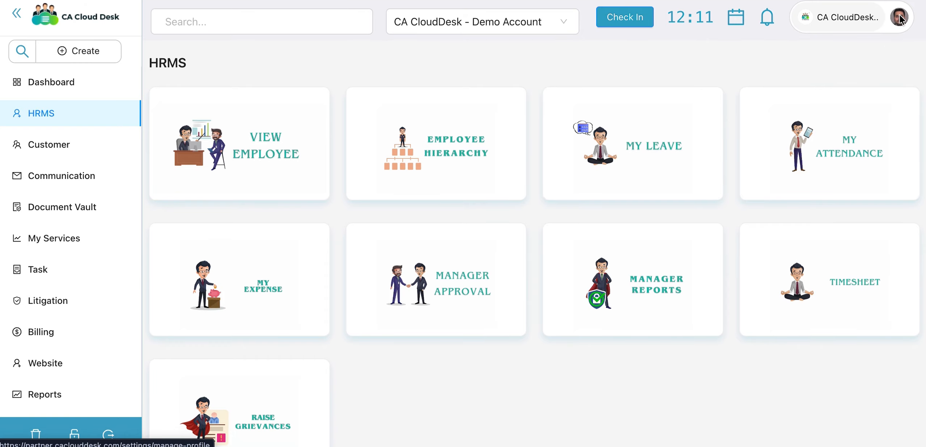
{"action": "left_click", "coordinate": [899, 18]}
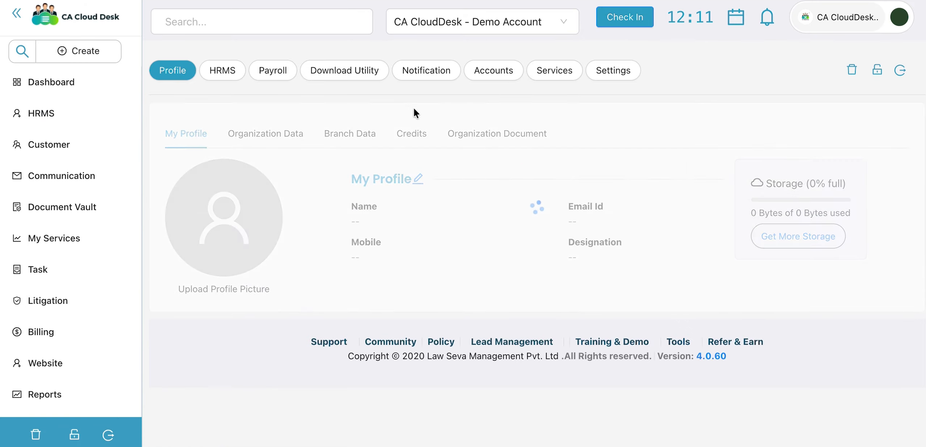
{"action": "left_click", "coordinate": [275, 73]}
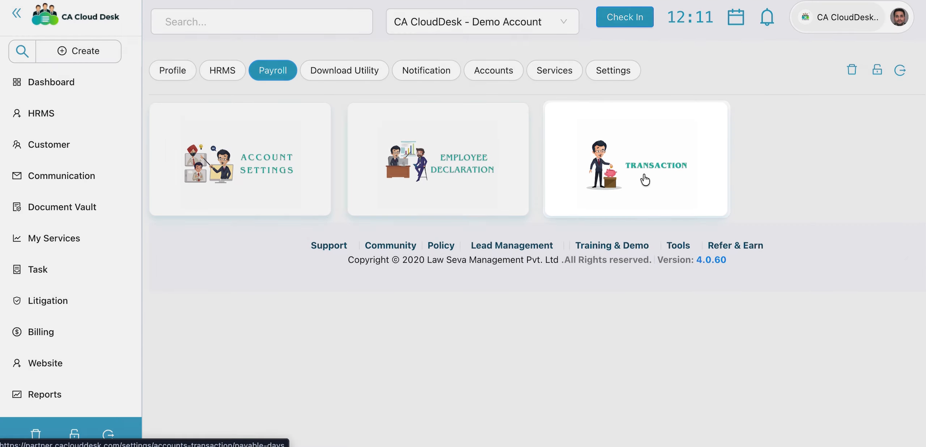
- Open the payroll Transaction section and display its salary generation list for 11/2025
{"action": "left_click", "coordinate": [643, 177]}
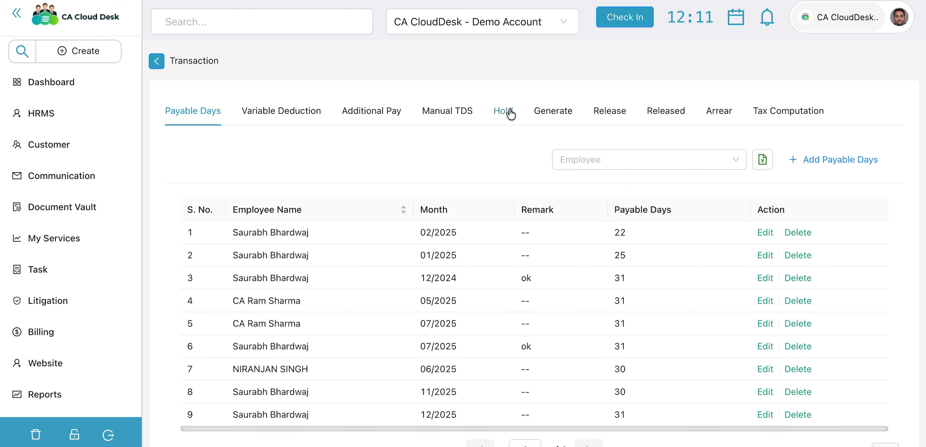
{"action": "left_click", "coordinate": [555, 116]}
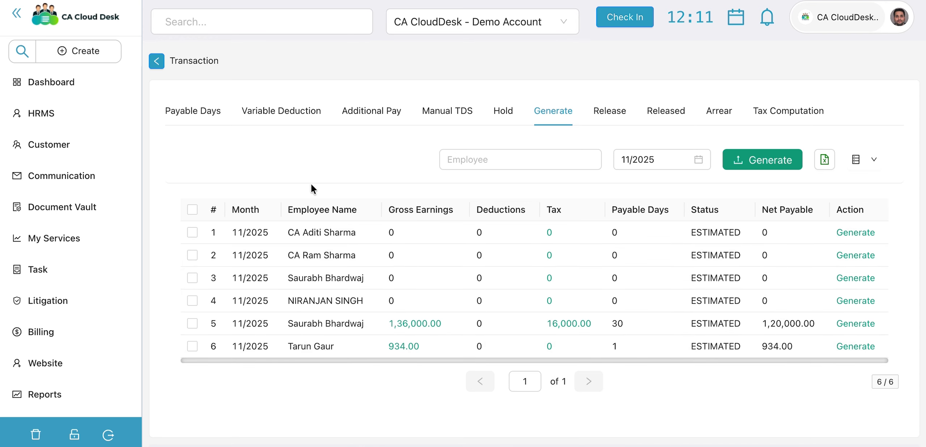
- Open the profile settings in a separate browser tab, check the employees' verification status in payroll Pay Details, and return to the salary generation list
{"action": "right_click", "coordinate": [902, 25]}
{"action": "left_click", "coordinate": [884, 30]}
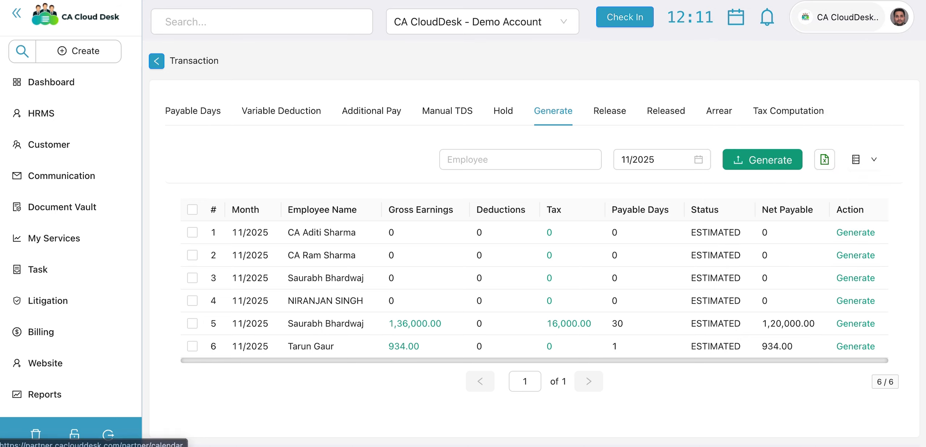
{"action": "key", "text": "ctrl+Tab"}
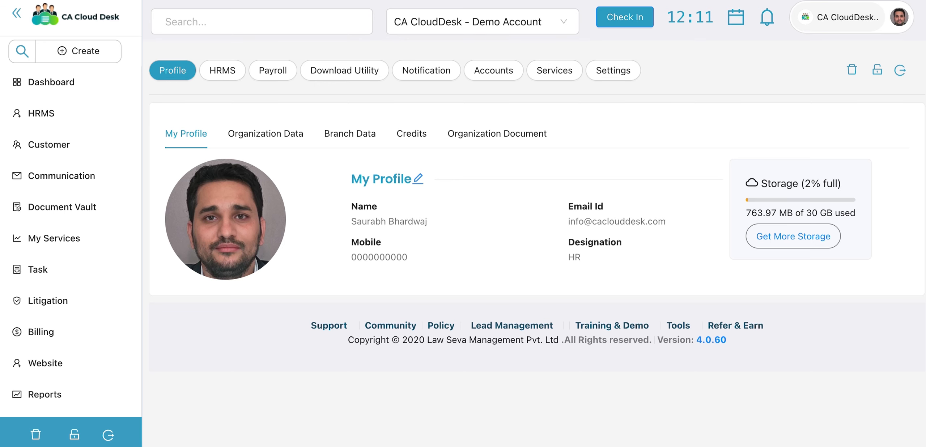
{"action": "left_click", "coordinate": [279, 72]}
{"action": "left_click", "coordinate": [289, 142]}
{"action": "left_click", "coordinate": [470, 115]}
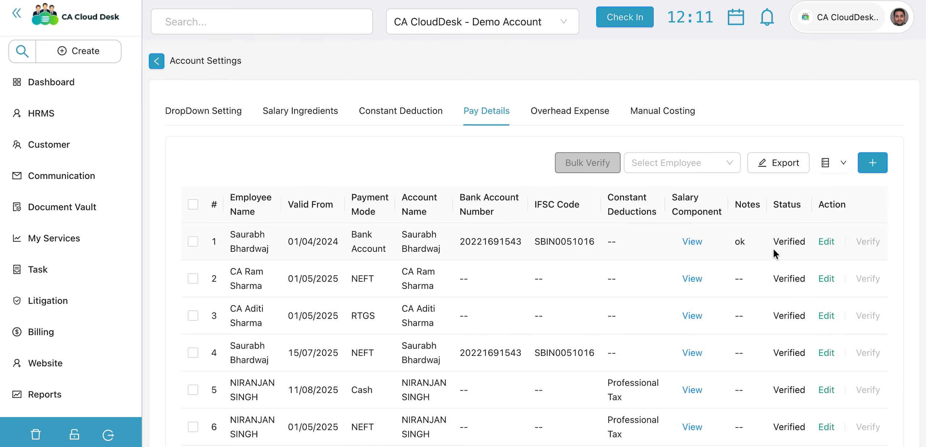
{"action": "left_click_drag", "start_coordinate": [773, 241], "coordinate": [803, 241]}
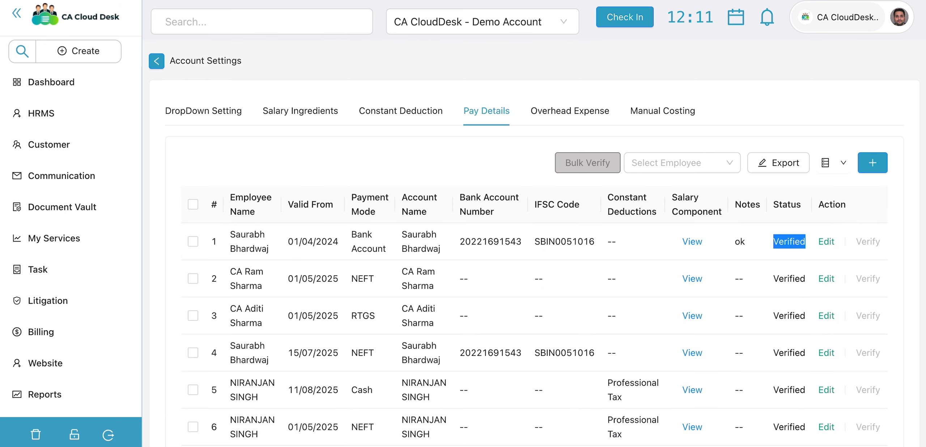
{"action": "key", "text": "alt+Left"}
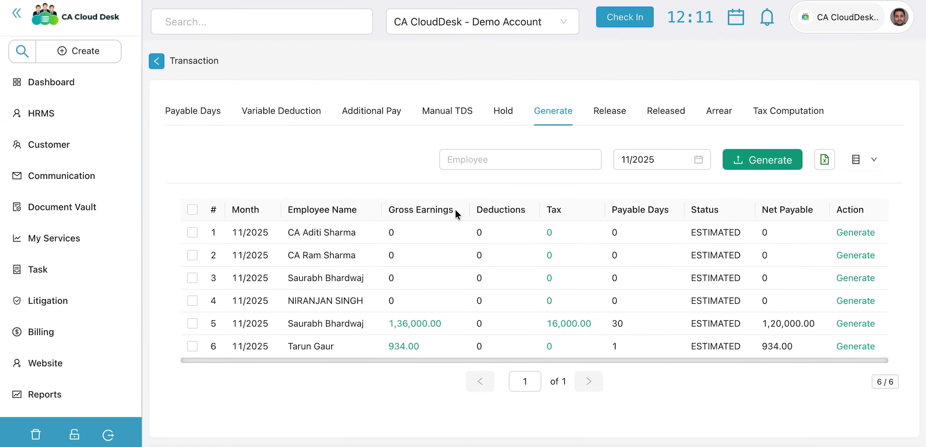
- Review the gross earnings, tax and payable days of the last two employees in the 11/2025 salary generation list
{"action": "scroll", "coordinate": [496, 348], "scroll_direction": "down", "scroll_amount": 2}
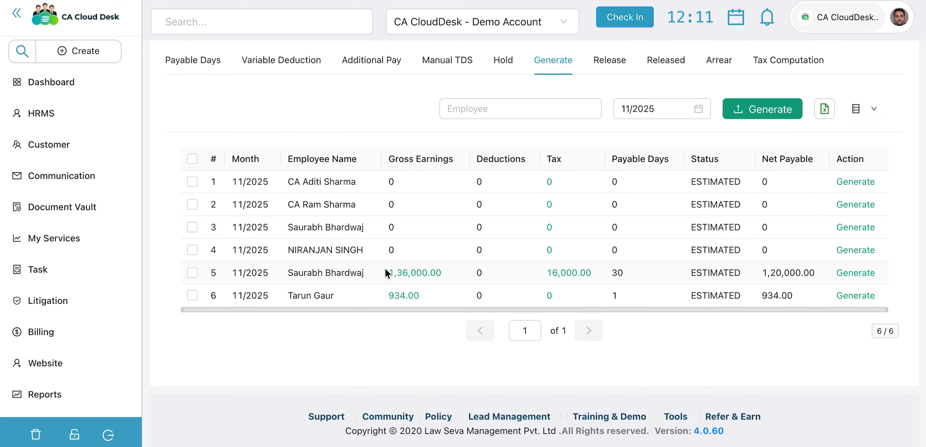
{"action": "left_click_drag", "start_coordinate": [439, 280], "coordinate": [441, 276]}
{"action": "left_click_drag", "start_coordinate": [372, 304], "coordinate": [426, 305]}
{"action": "left_click", "coordinate": [416, 338]}
{"action": "scroll", "coordinate": [619, 298], "scroll_direction": "up", "scroll_amount": 1}
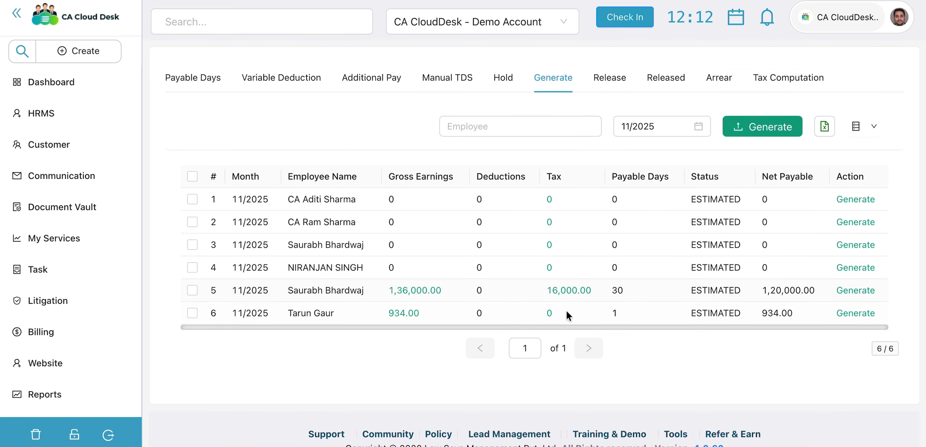
- Filter the Payable Days list by the last employee in the salary generation list
{"action": "left_click", "coordinate": [202, 86]}
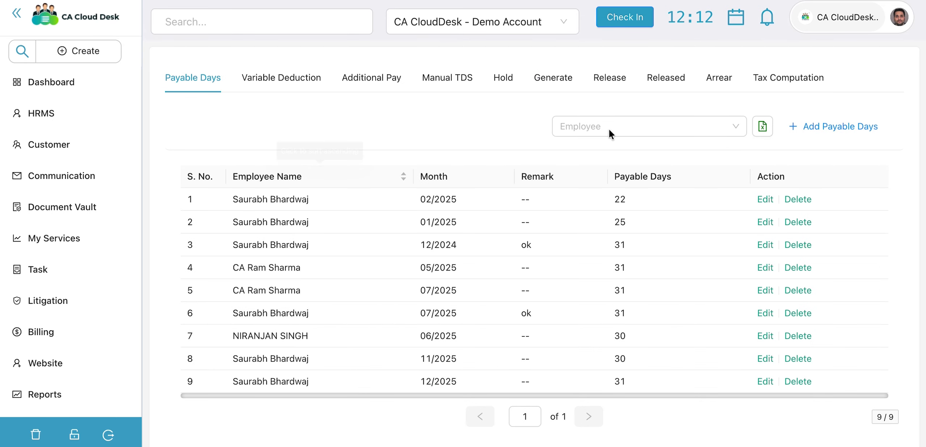
{"action": "left_click", "coordinate": [608, 128]}
{"action": "left_click", "coordinate": [612, 151]}
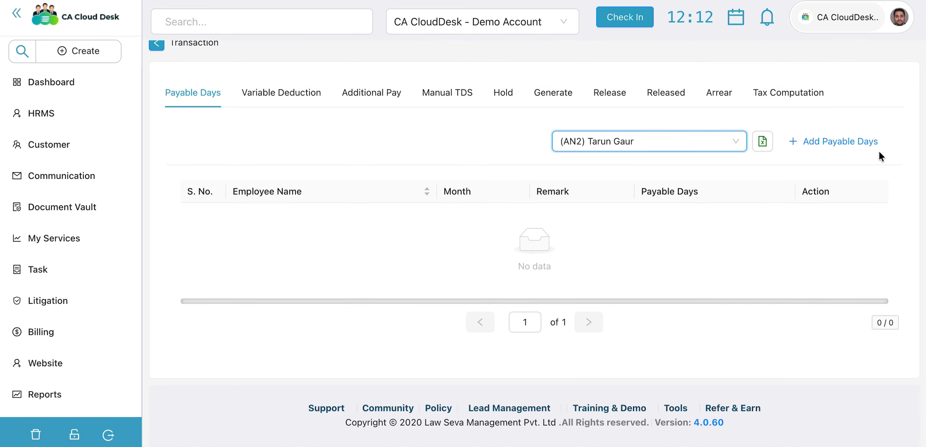
- Add a payable days entry of 30 days for month 11-2025 to the filtered employee and save it without a reason
{"action": "left_click", "coordinate": [859, 141]}
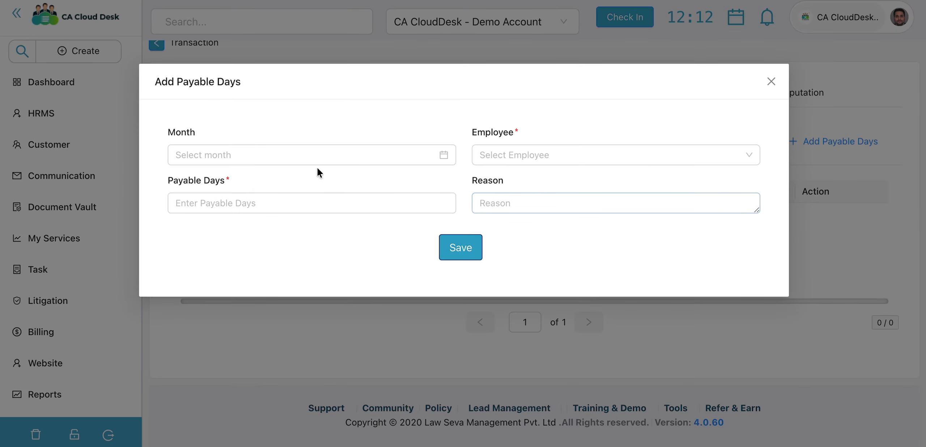
{"action": "left_click", "coordinate": [316, 161]}
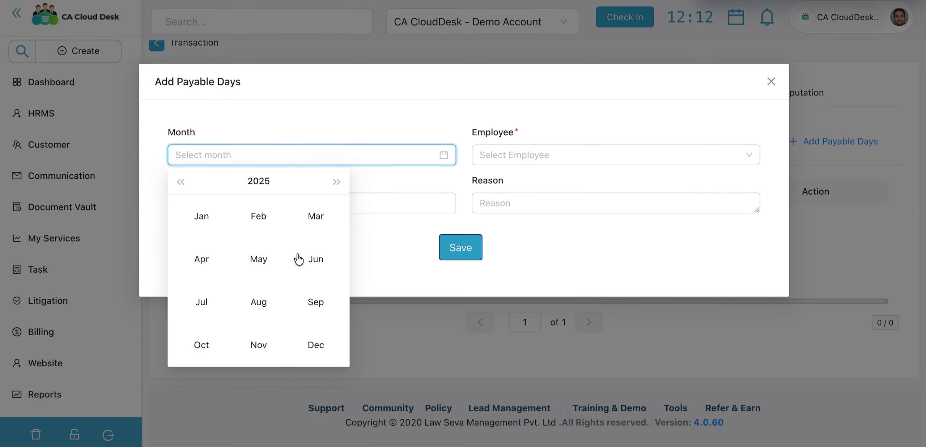
{"action": "left_click", "coordinate": [260, 344]}
{"action": "left_click", "coordinate": [484, 154]}
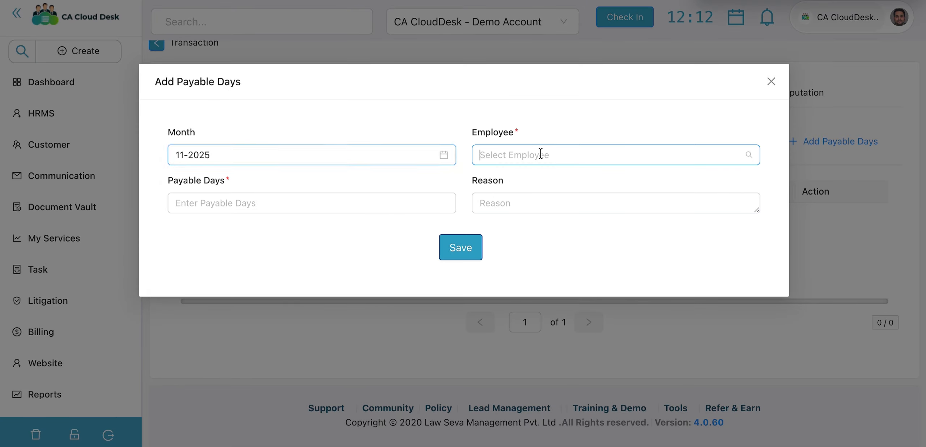
{"action": "left_click", "coordinate": [487, 180]}
{"action": "left_click", "coordinate": [314, 209]}
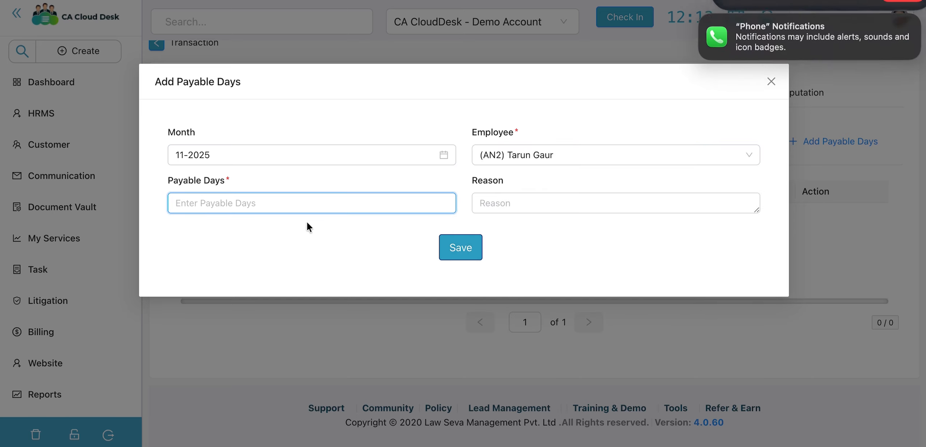
{"action": "type", "text": "30"}
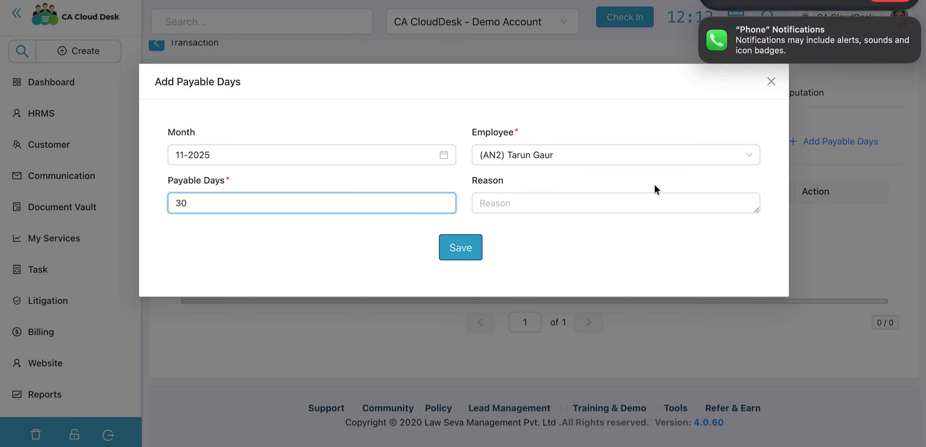
{"action": "left_click", "coordinate": [624, 206]}
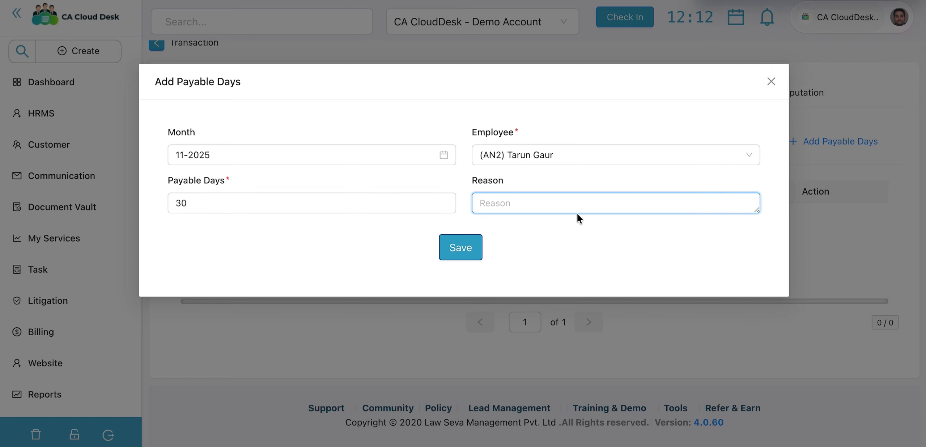
{"action": "left_click", "coordinate": [481, 255]}
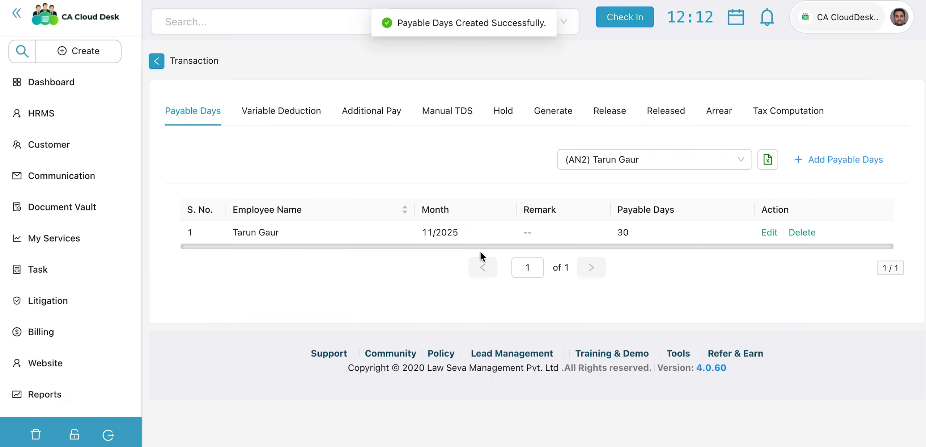
- Return to the salary generation list and examine the gross earnings breakdown of the last employee
{"action": "left_click", "coordinate": [552, 118]}
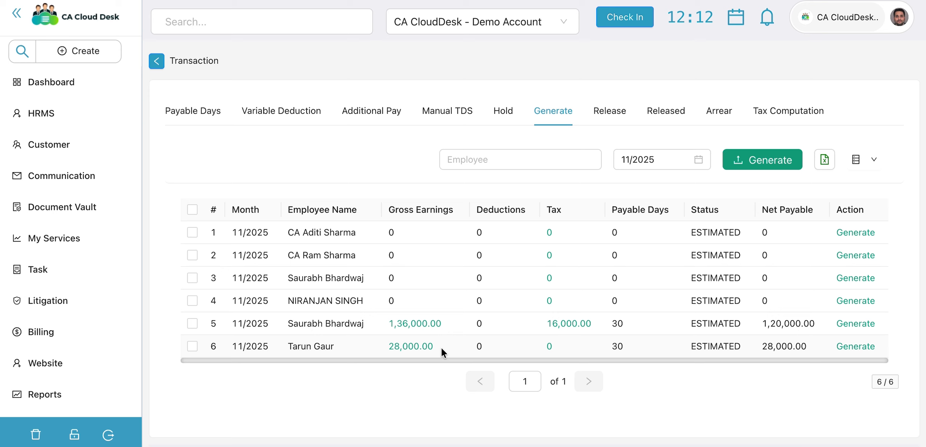
{"action": "left_click", "coordinate": [388, 347]}
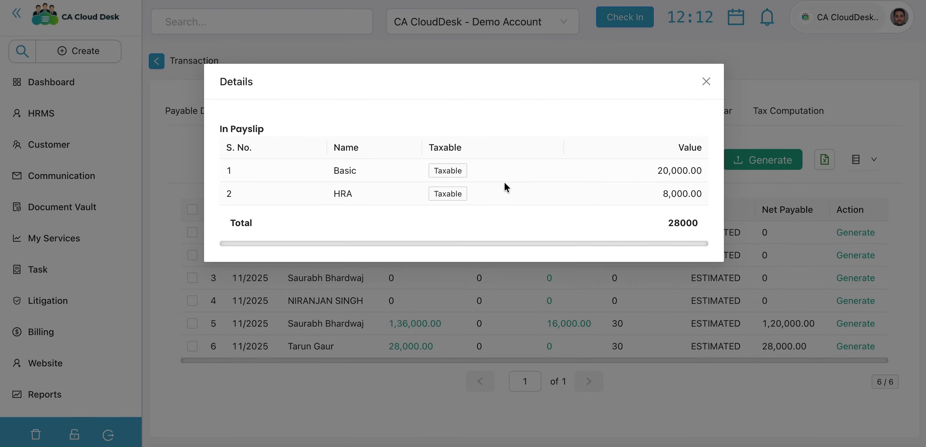
{"action": "left_click", "coordinate": [704, 84]}
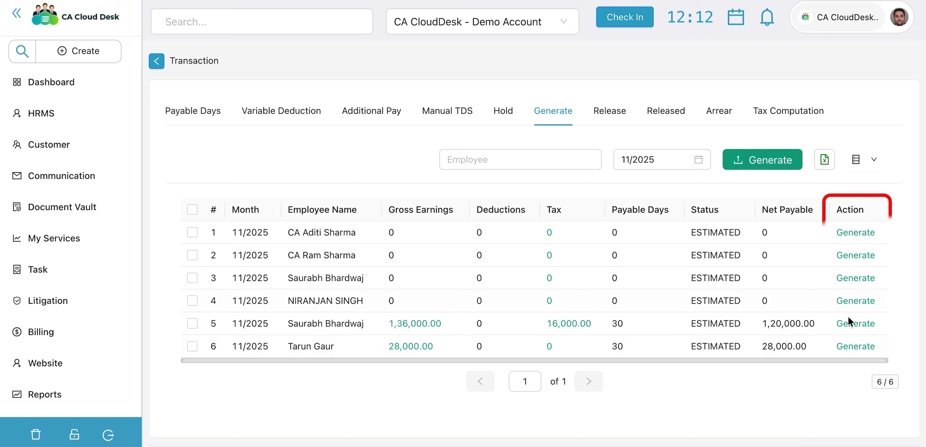
- Try out bulk and single selection in the salary generation list, ending with all employees selected
{"action": "left_click", "coordinate": [192, 209]}
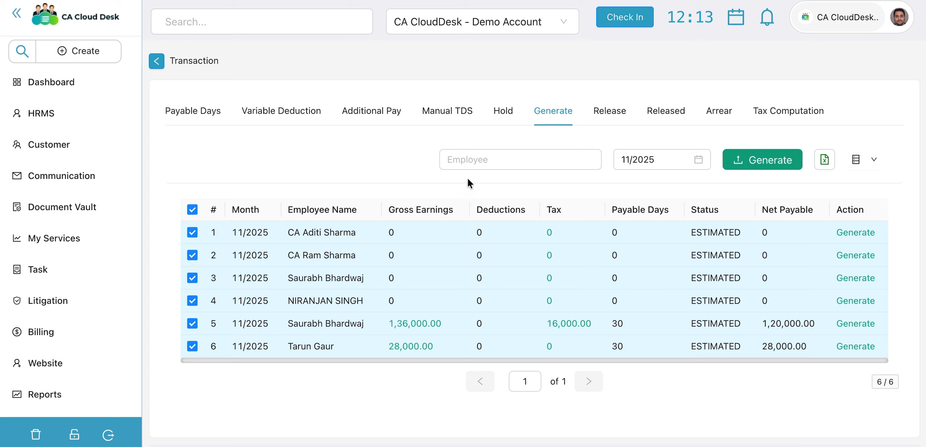
{"action": "left_click", "coordinate": [192, 209]}
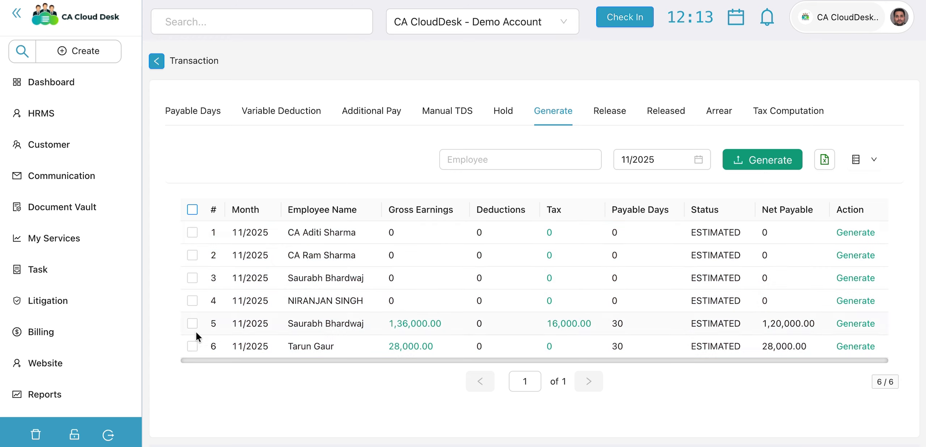
{"action": "left_click", "coordinate": [192, 346]}
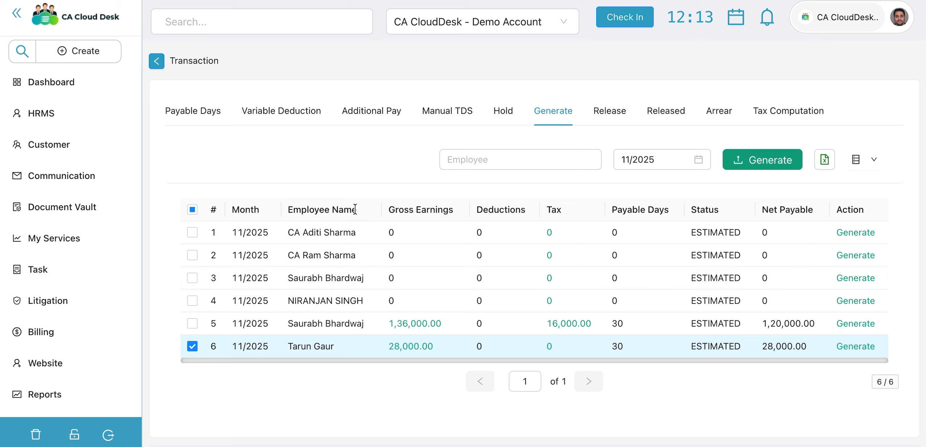
{"action": "left_click", "coordinate": [192, 210]}
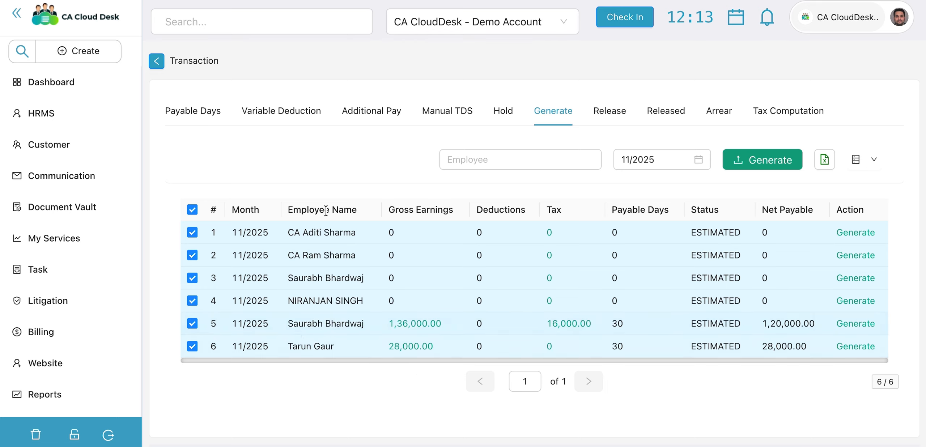
- Start a new variable deduction for month 11-2025 and assign it to the employee given the 30 payable days
{"action": "left_click", "coordinate": [288, 116]}
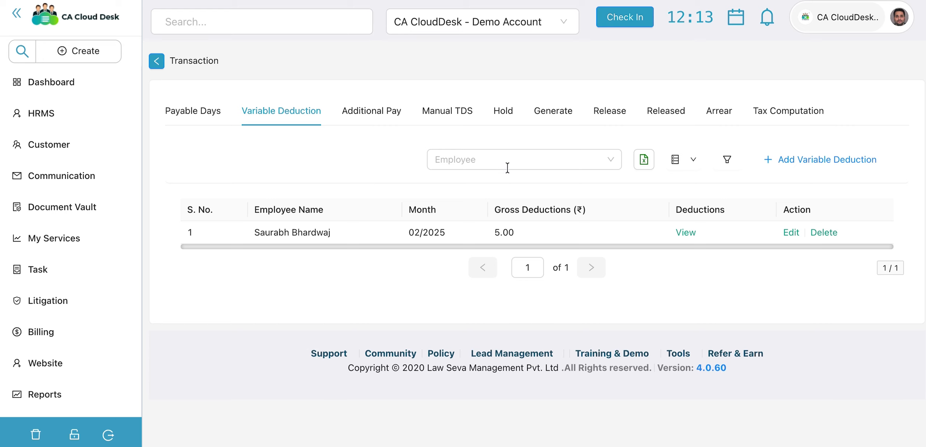
{"action": "left_click", "coordinate": [791, 155]}
{"action": "left_click", "coordinate": [356, 155]}
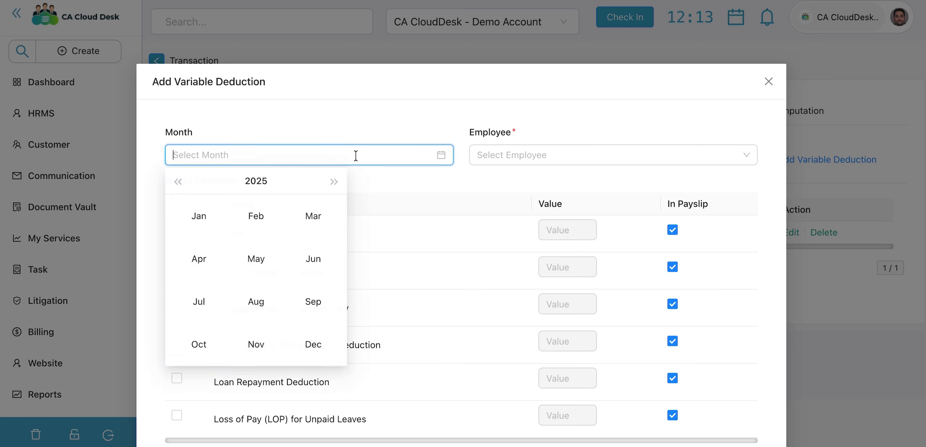
{"action": "left_click", "coordinate": [256, 346]}
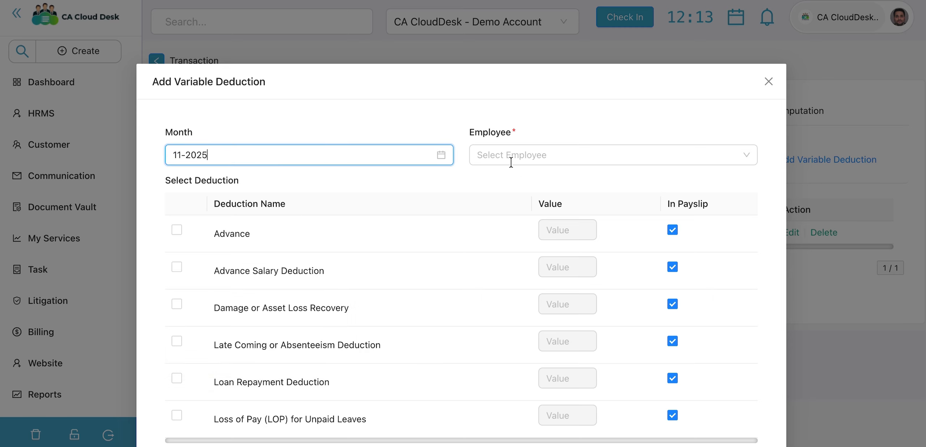
{"action": "left_click", "coordinate": [510, 157]}
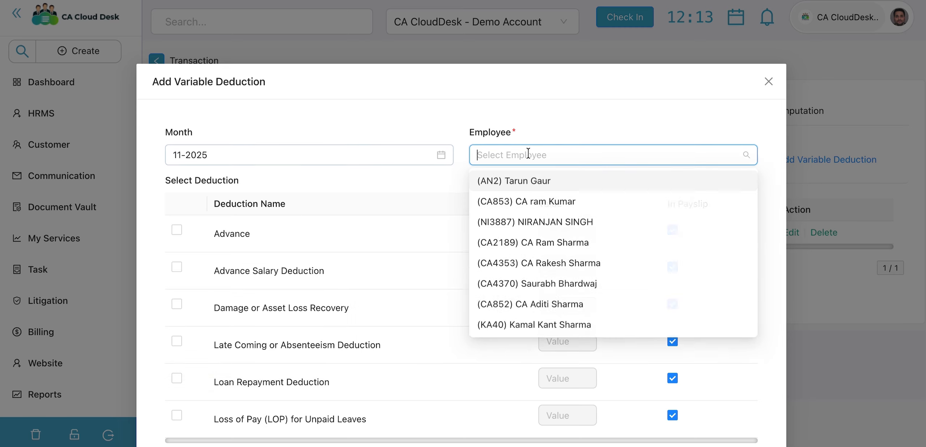
{"action": "left_click", "coordinate": [531, 179]}
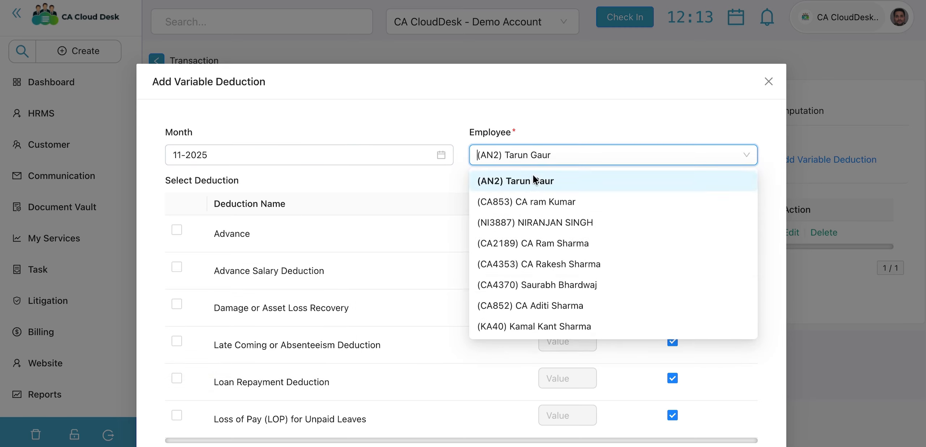
- Include the Advance deduction with a value of 5000 and save the variable deduction
{"action": "left_click", "coordinate": [176, 230]}
{"action": "left_click", "coordinate": [565, 230]}
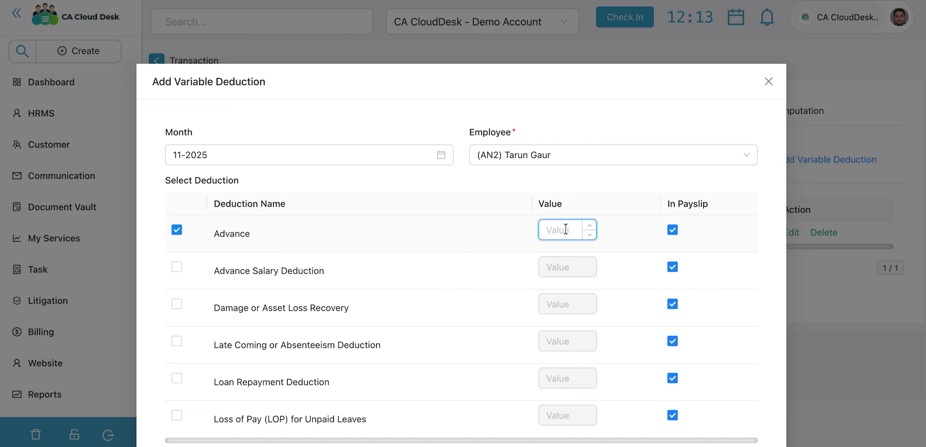
{"action": "type", "text": "5000"}
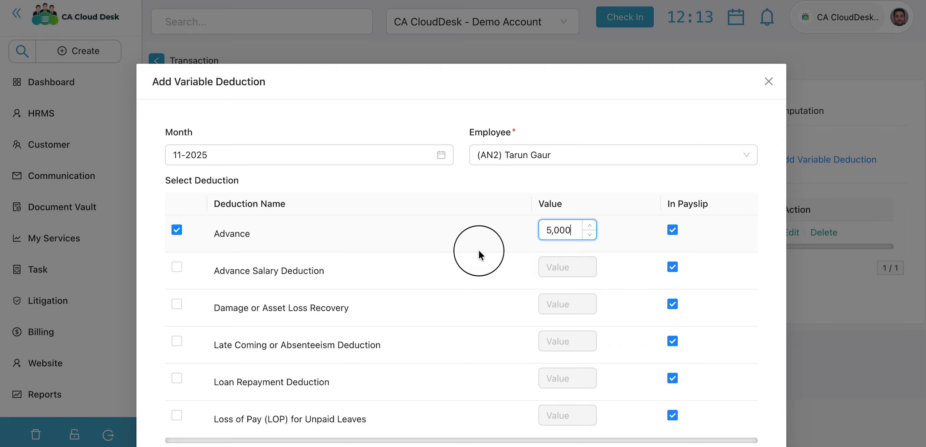
{"action": "left_click", "coordinate": [478, 253]}
{"action": "scroll", "coordinate": [478, 250], "scroll_direction": "down", "scroll_amount": 3}
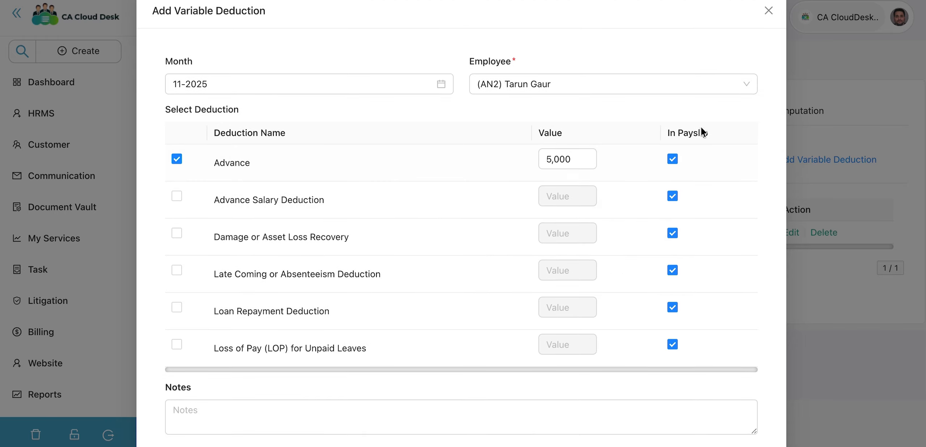
{"action": "scroll", "coordinate": [682, 147], "scroll_direction": "down", "scroll_amount": 3}
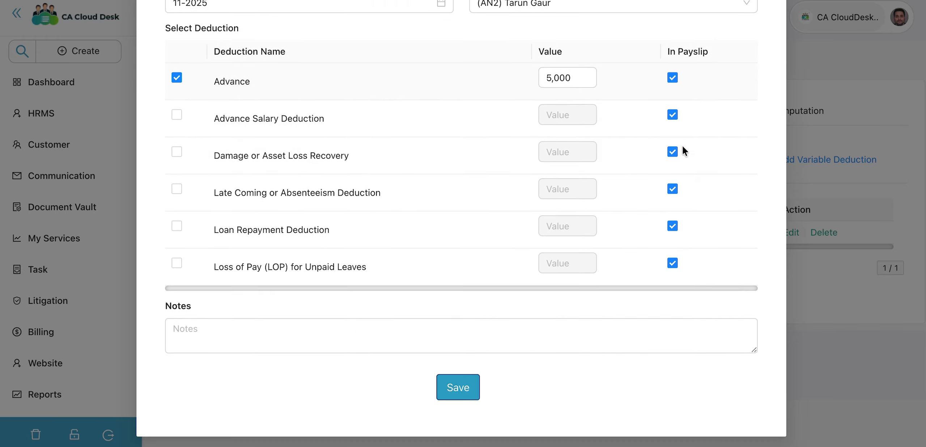
{"action": "left_click", "coordinate": [467, 389]}
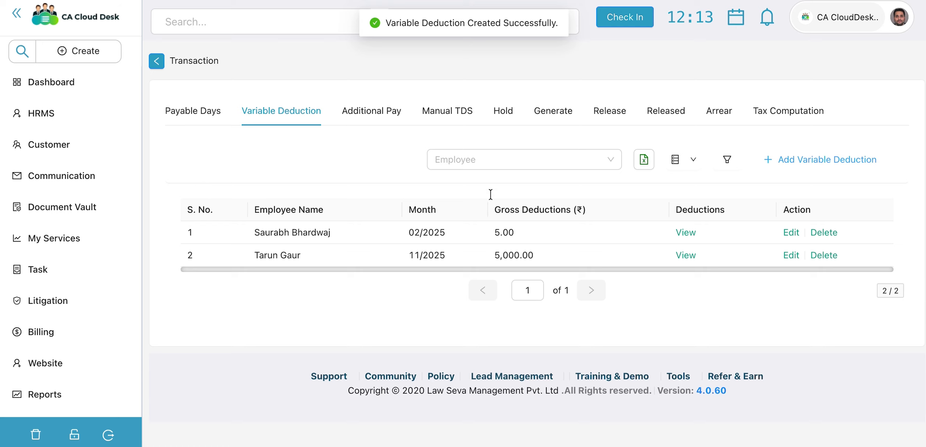
- Start a new additional pay entry for month 11-2025 and assign it to the employee with the 5,000 variable deduction
{"action": "left_click", "coordinate": [369, 110]}
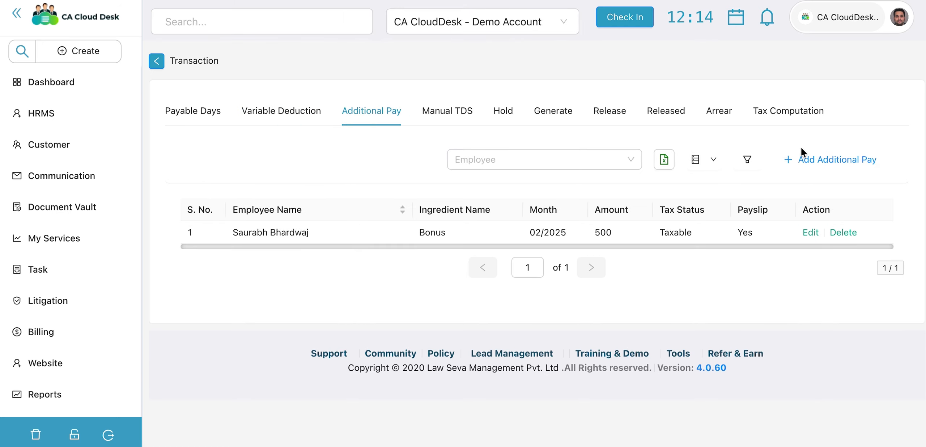
{"action": "left_click", "coordinate": [810, 159]}
{"action": "left_click", "coordinate": [296, 146]}
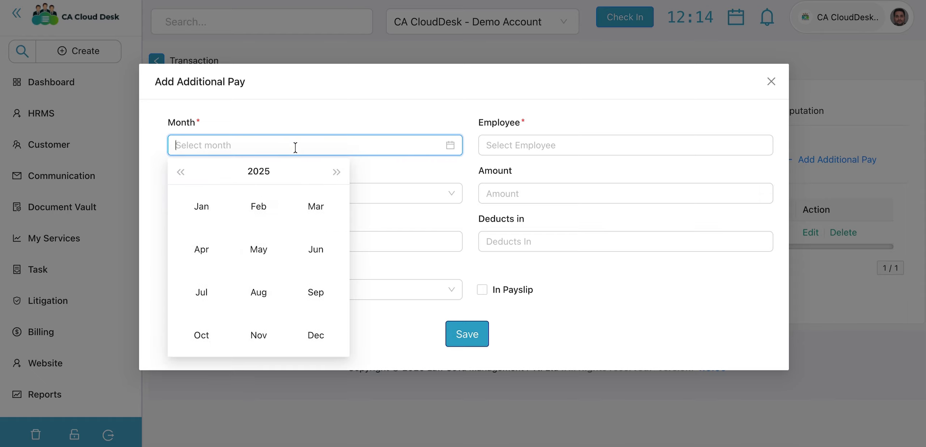
{"action": "left_click", "coordinate": [263, 331]}
{"action": "left_click", "coordinate": [496, 145]}
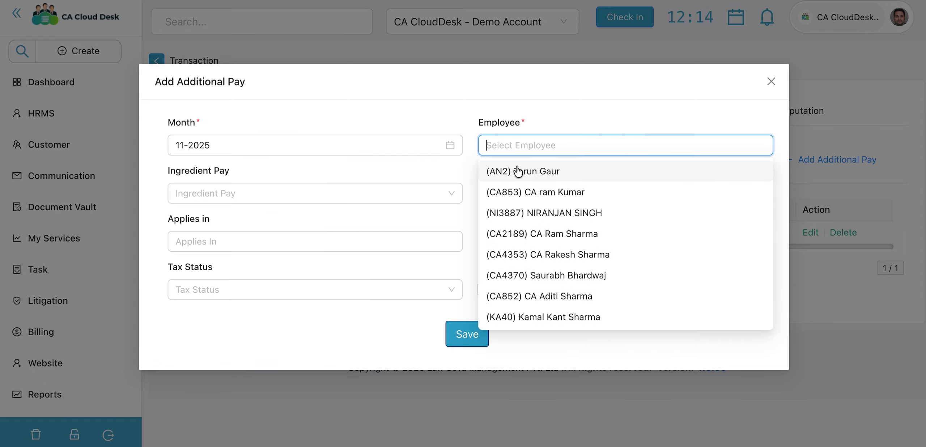
{"action": "left_click", "coordinate": [523, 172]}
- Choose Bonus as the ingredient pay and set its amount to 1000
{"action": "left_click", "coordinate": [277, 192]}
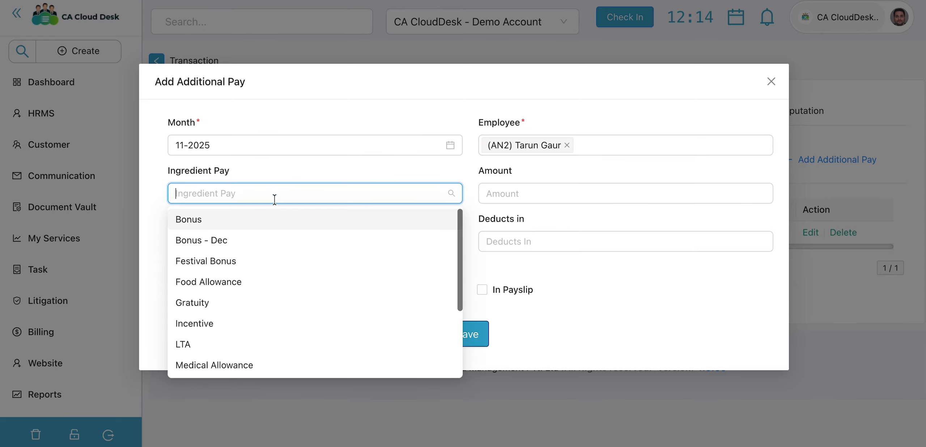
{"action": "left_click", "coordinate": [269, 219]}
{"action": "left_click", "coordinate": [536, 195]}
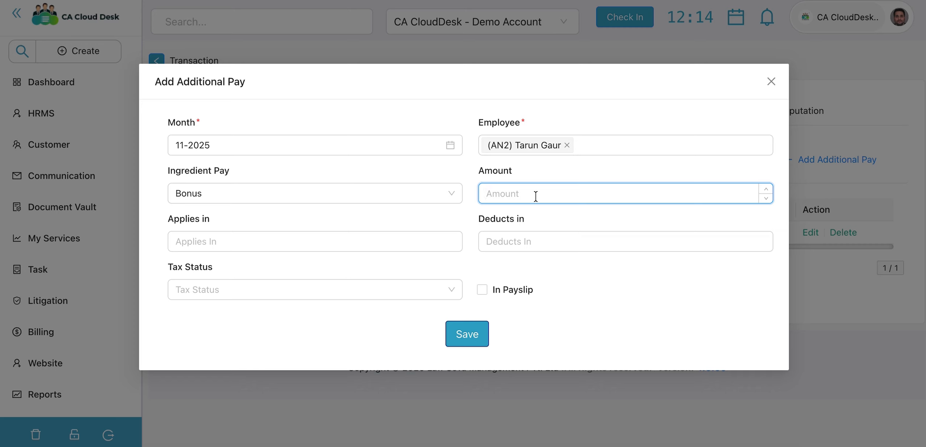
{"action": "type", "text": "1000"}
- Check the Applies in and Deducts in options, set the tax status to Taxable and save the additional pay
{"action": "left_click", "coordinate": [422, 240]}
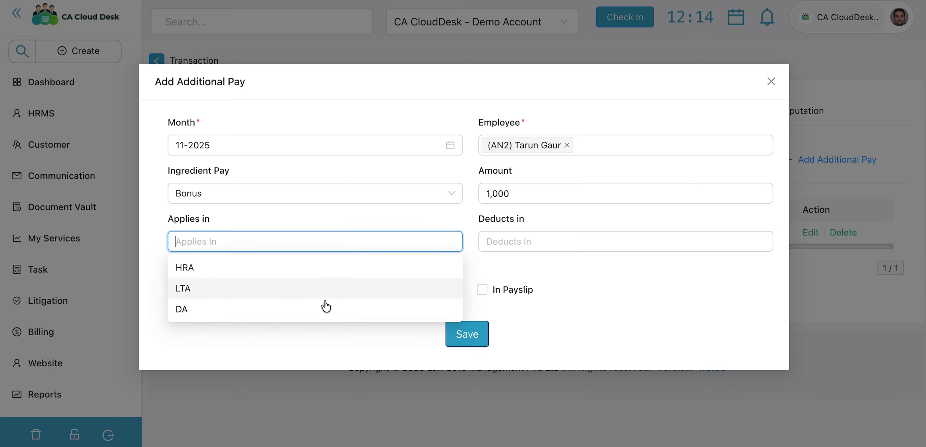
{"action": "left_click", "coordinate": [344, 346]}
{"action": "left_click", "coordinate": [538, 239]}
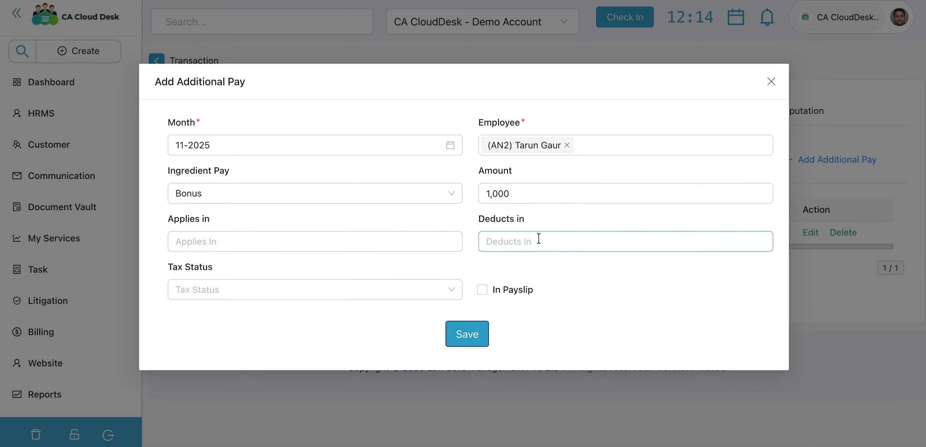
{"action": "left_click", "coordinate": [370, 346]}
{"action": "left_click", "coordinate": [331, 289]}
{"action": "left_click", "coordinate": [302, 318]}
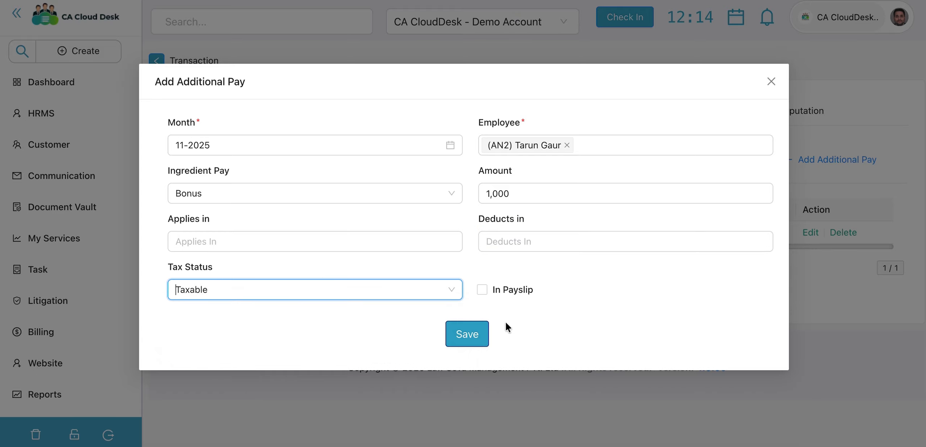
{"action": "left_click", "coordinate": [476, 337]}
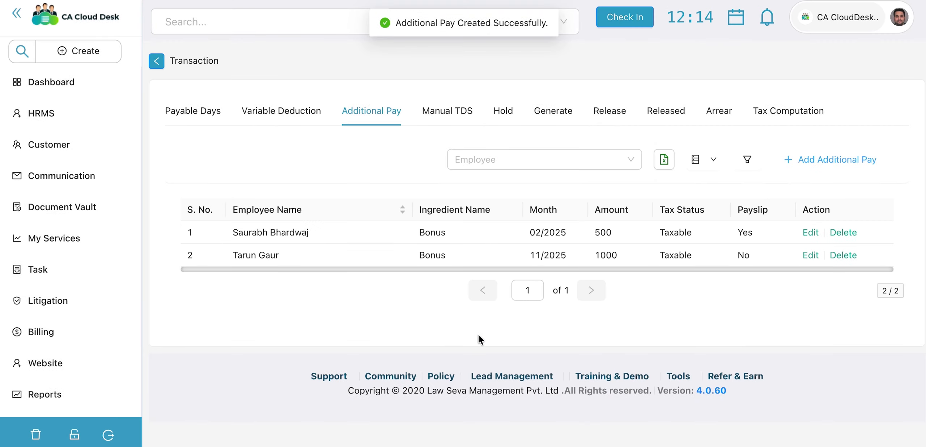
- Edit the 11/2025 bonus entry to include it in the payslip and save the change
{"action": "left_click", "coordinate": [812, 255]}
{"action": "left_click", "coordinate": [482, 290]}
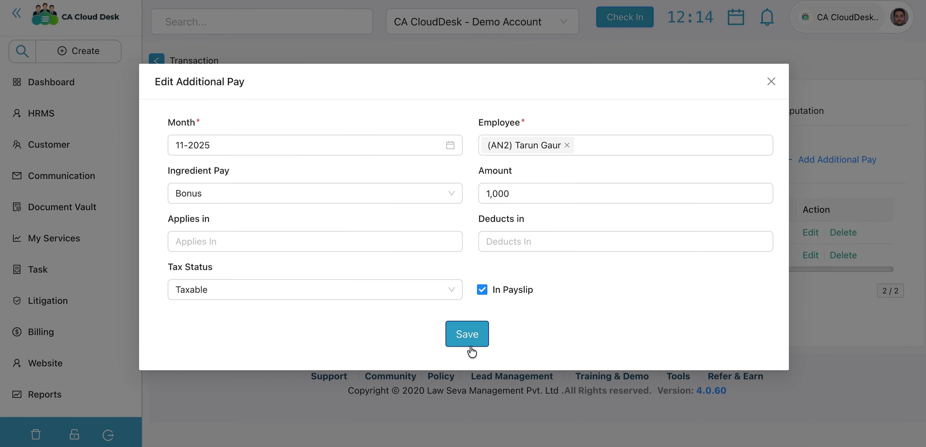
{"action": "left_click", "coordinate": [469, 343]}
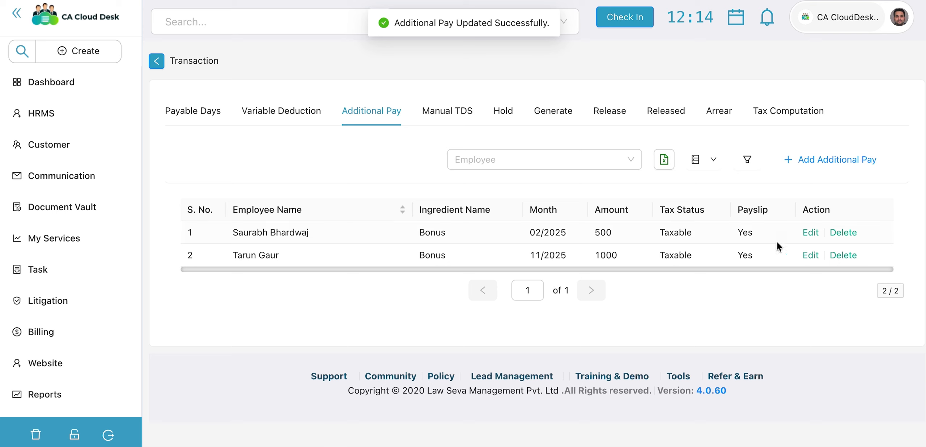
- Look over the Manual TDS records and the held salary list
{"action": "left_click", "coordinate": [464, 118]}
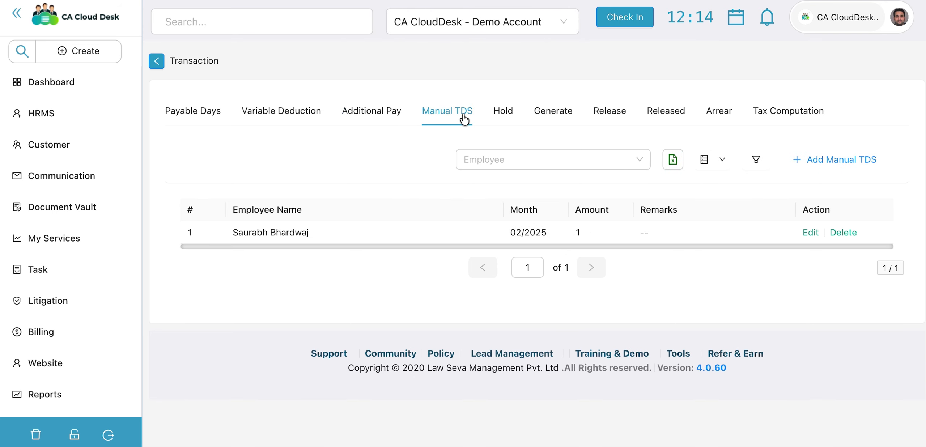
{"action": "left_click", "coordinate": [503, 114]}
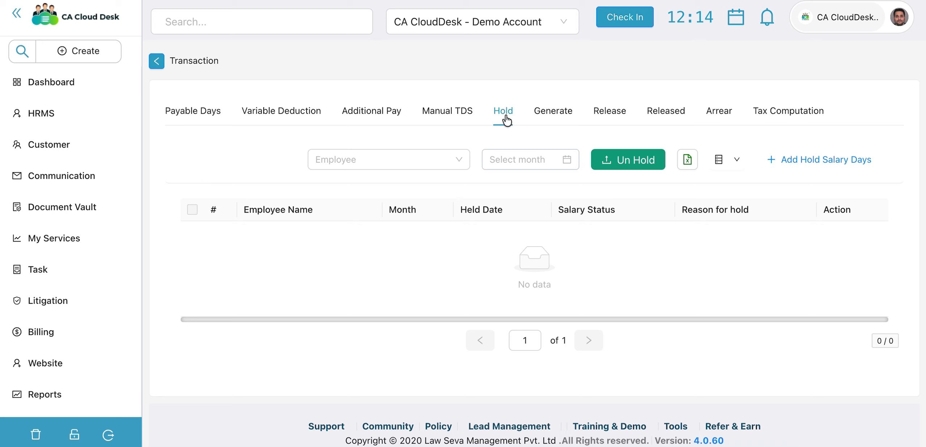
- Check the net payable of the last employee in the 11/2025 salary generation list and generate that employee's salary
{"action": "left_click", "coordinate": [551, 112]}
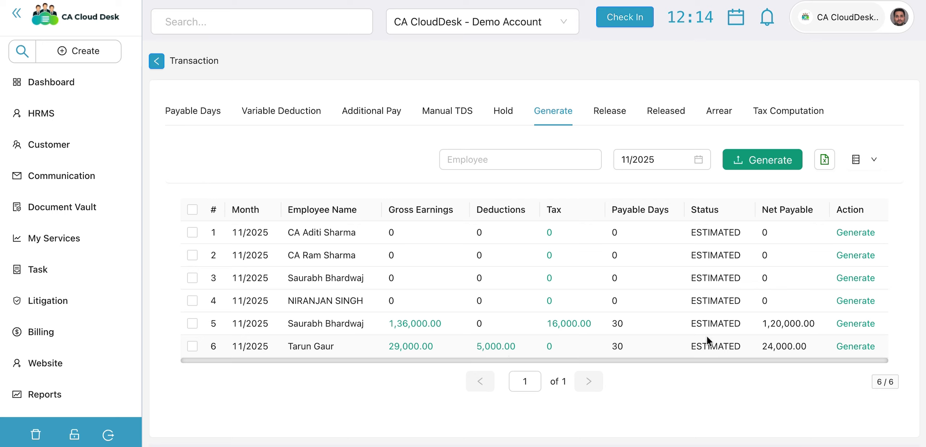
{"action": "left_click_drag", "start_coordinate": [765, 346], "coordinate": [818, 343]}
{"action": "left_click", "coordinate": [814, 344]}
{"action": "left_click_drag", "start_coordinate": [764, 346], "coordinate": [818, 346]}
{"action": "left_click", "coordinate": [854, 347]}
{"action": "left_click", "coordinate": [911, 311]}
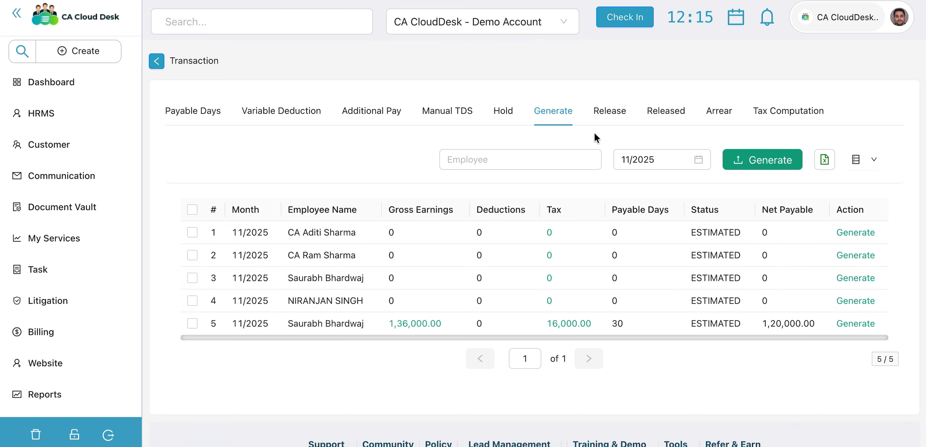
- Try bulk selection in the 11/2025 release list, clear it, and release the generated salary individually
{"action": "left_click", "coordinate": [600, 112]}
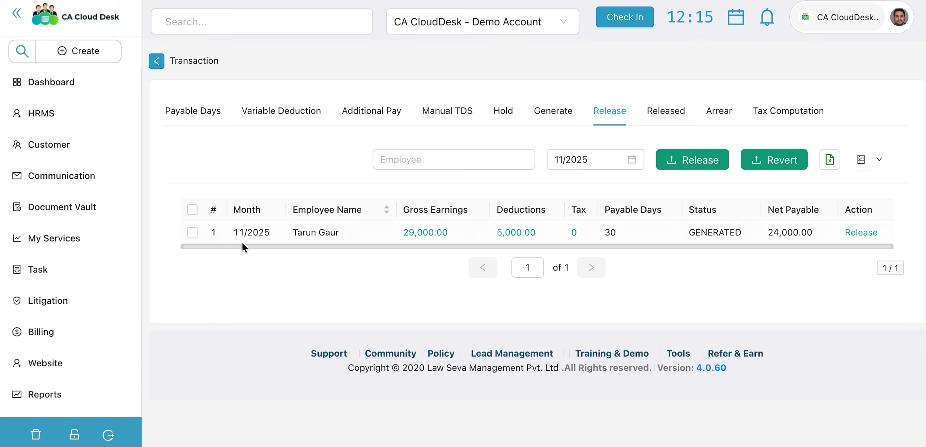
{"action": "left_click", "coordinate": [192, 210]}
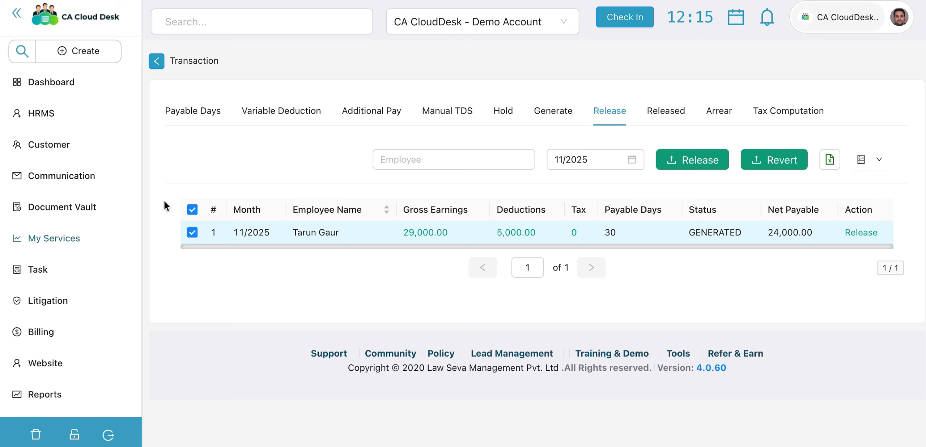
{"action": "left_click", "coordinate": [194, 211]}
{"action": "left_click", "coordinate": [868, 234]}
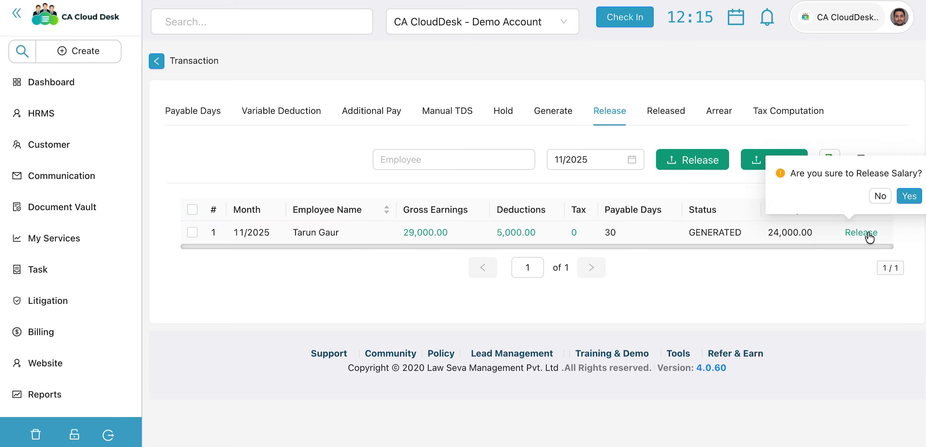
{"action": "left_click", "coordinate": [909, 196]}
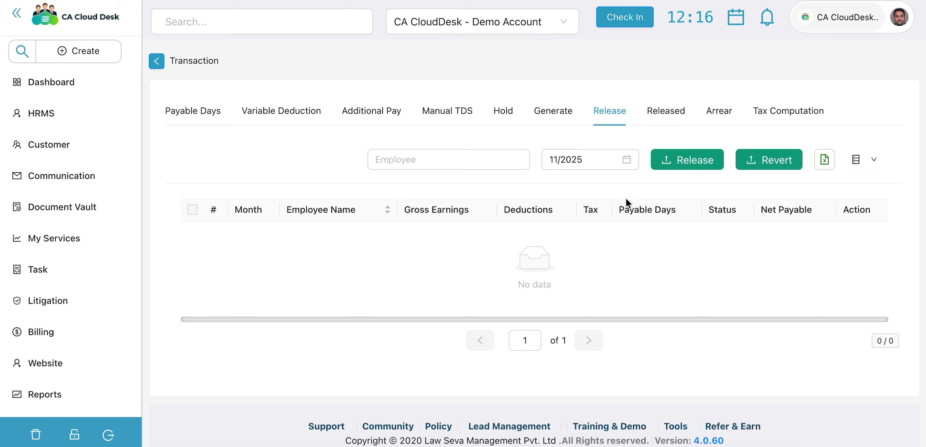
- View the salary slip of the released 11/2025 salary and examine its employee details, earnings, deductions and net pay
{"action": "left_click", "coordinate": [660, 115]}
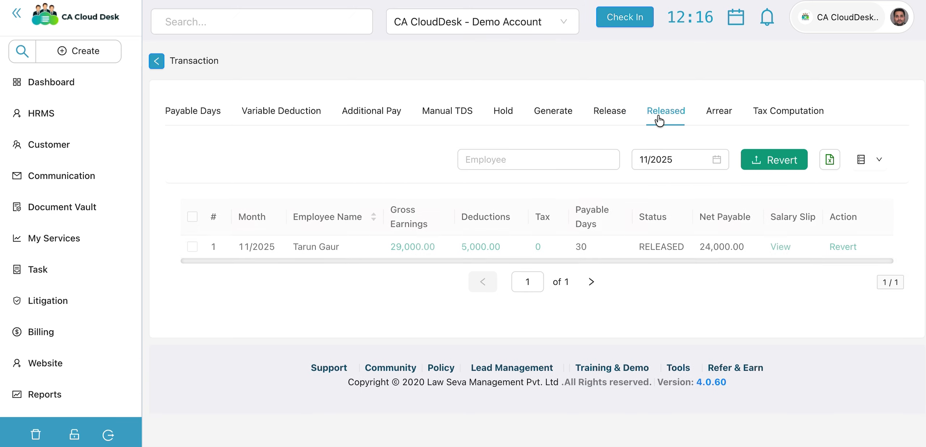
{"action": "left_click", "coordinate": [786, 248]}
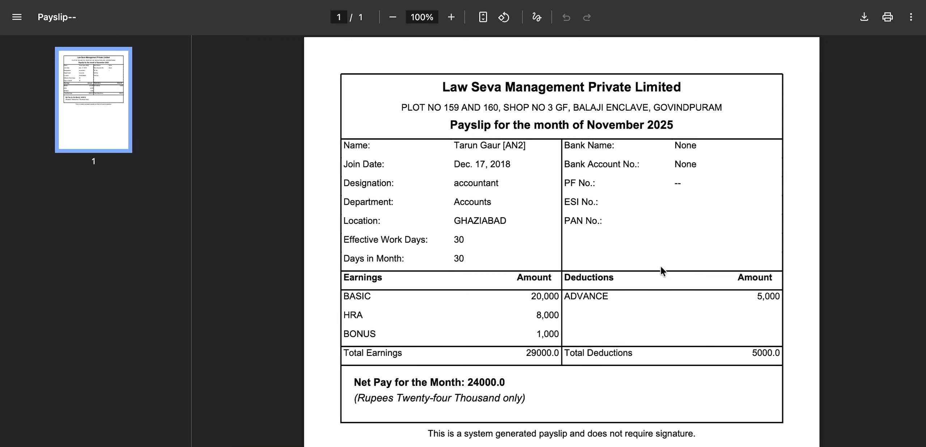
{"action": "scroll", "coordinate": [660, 266], "scroll_direction": "down", "scroll_amount": 1}
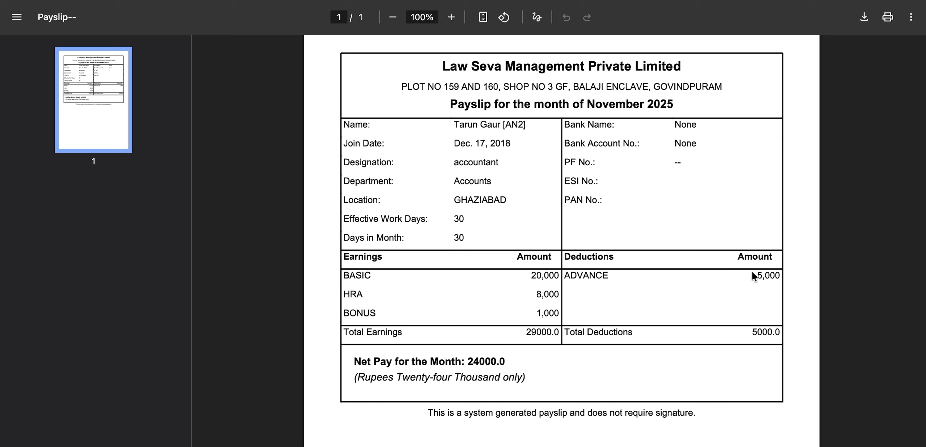
{"action": "scroll", "coordinate": [717, 326], "scroll_direction": "down", "scroll_amount": 4}
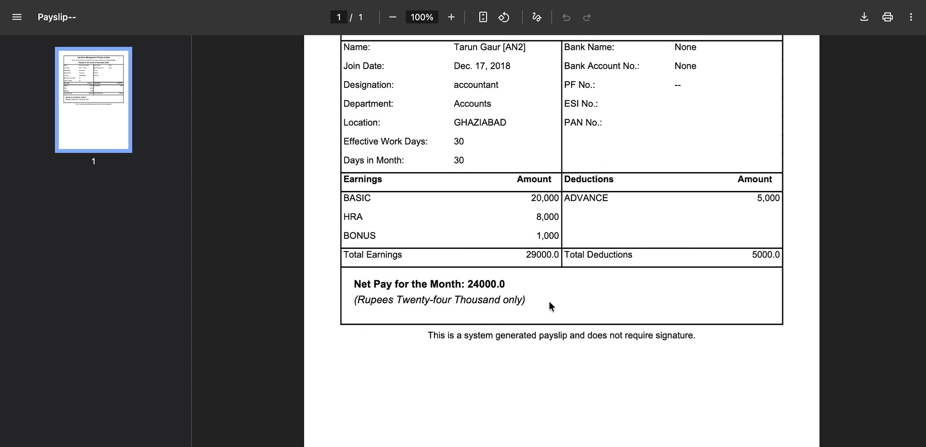
{"action": "scroll", "coordinate": [539, 327], "scroll_direction": "down", "scroll_amount": 10}
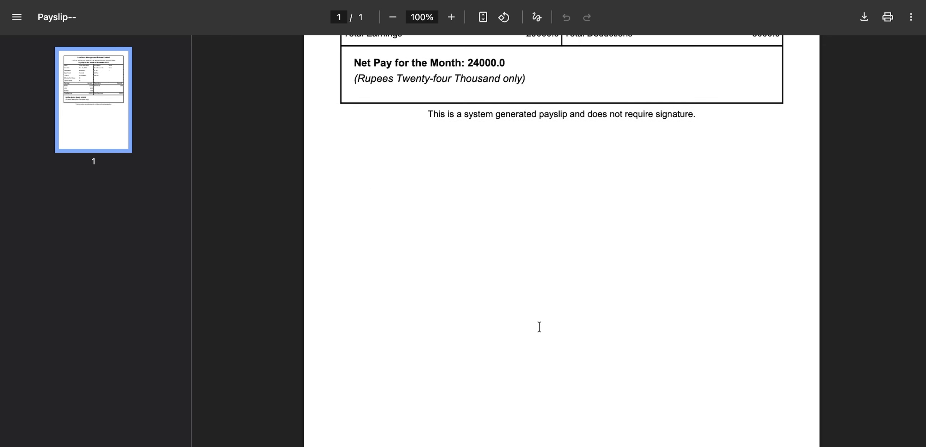
{"action": "scroll", "coordinate": [538, 327], "scroll_direction": "up", "scroll_amount": 14}
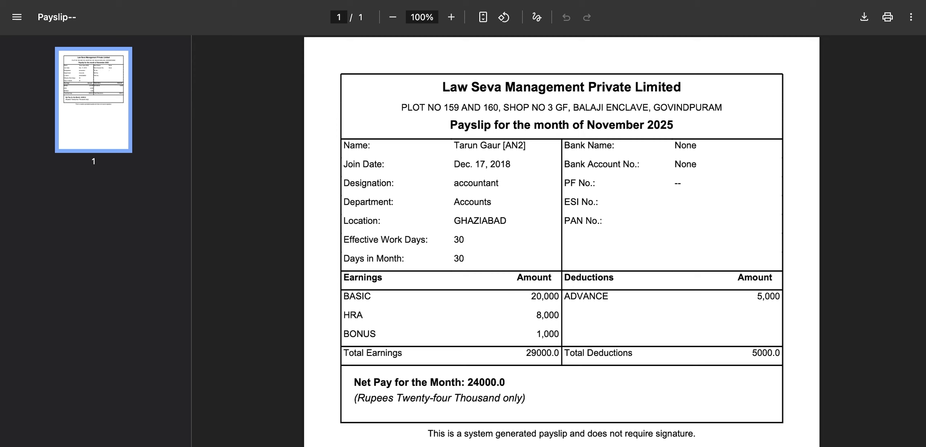
{"action": "key", "text": "ctrl+w"}
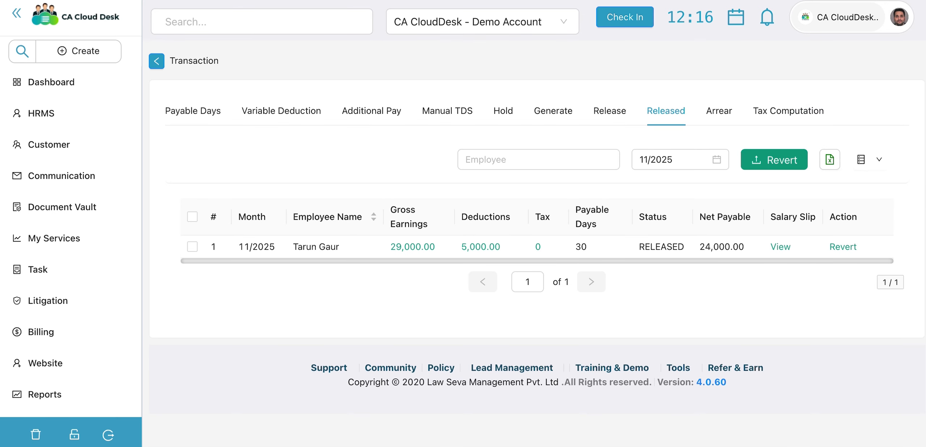
{"action": "key", "text": "ctrl+shift+t"}
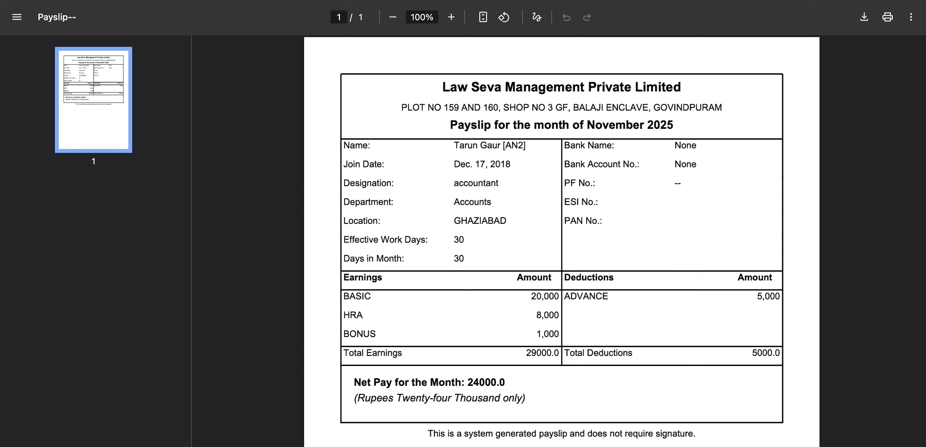
{"action": "key", "text": "ctrl+w"}
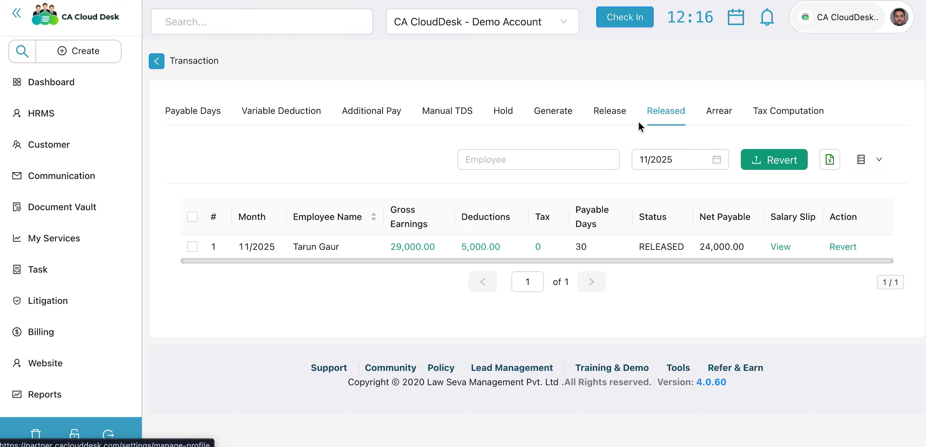
- Open the My Salary Slip page in HRMS to check the logged-in employee's own payslips
{"action": "left_click", "coordinate": [51, 115]}
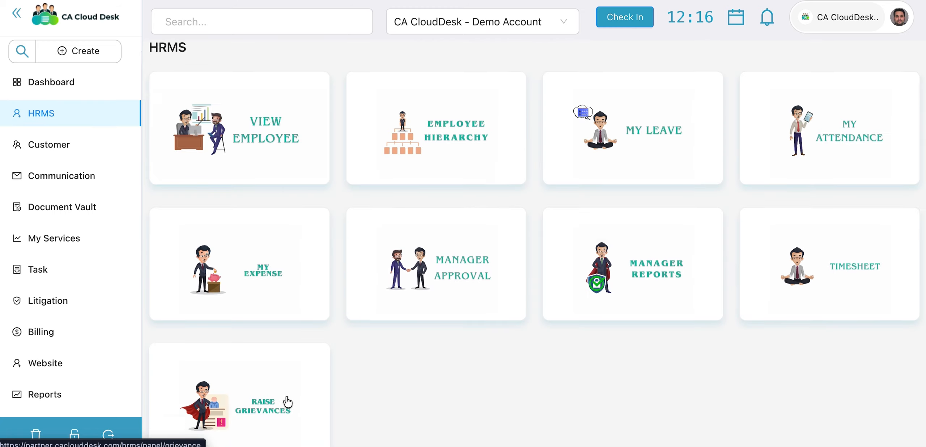
{"action": "scroll", "coordinate": [287, 401], "scroll_direction": "down", "scroll_amount": 5}
{"action": "left_click", "coordinate": [274, 325]}
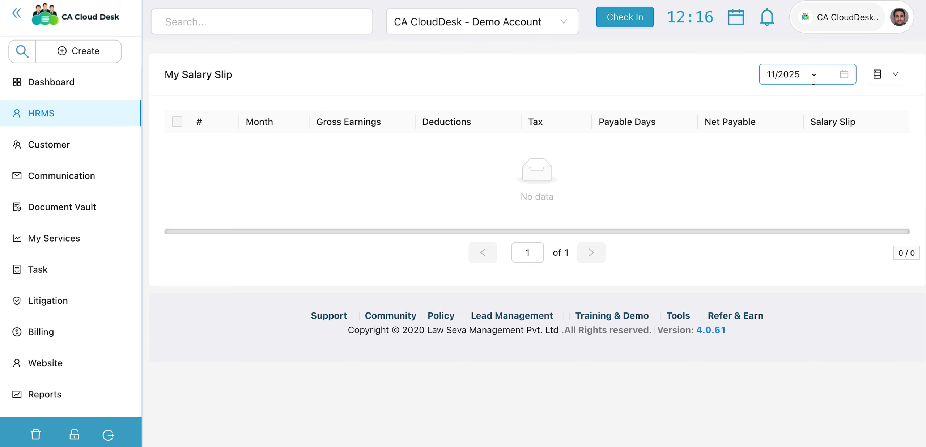
- Open the first branch in the profile's Branch Data for editing
{"action": "left_click", "coordinate": [898, 17]}
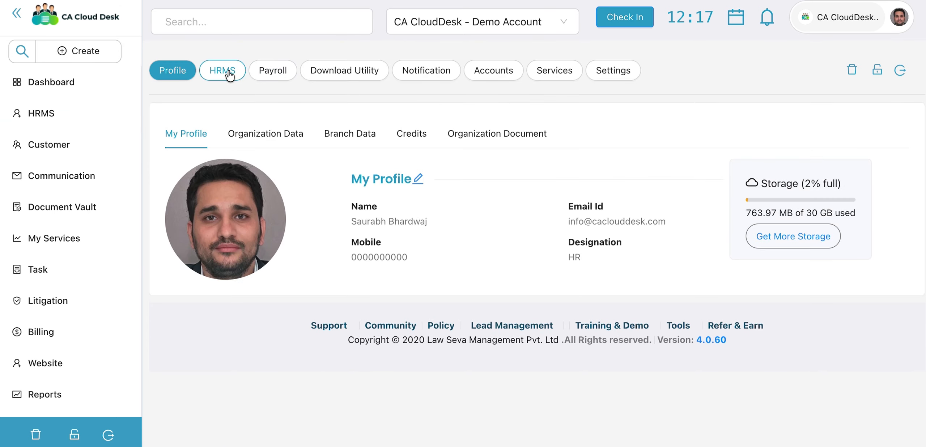
{"action": "left_click", "coordinate": [340, 126]}
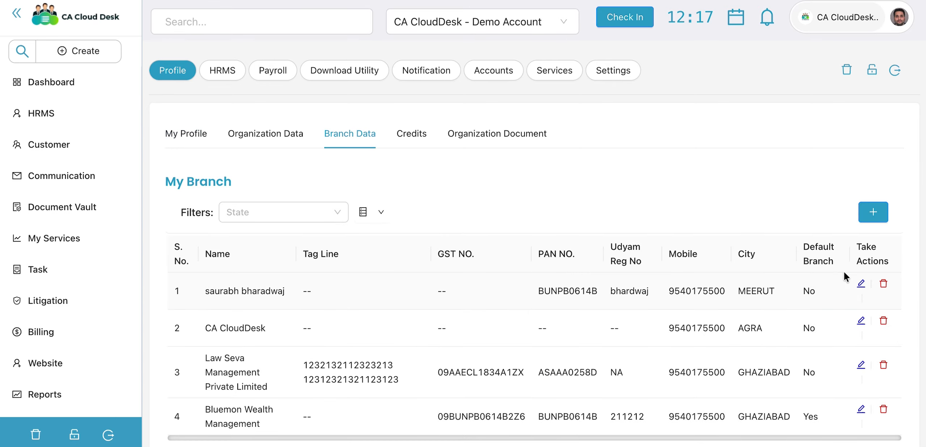
{"action": "left_click", "coordinate": [861, 283]}
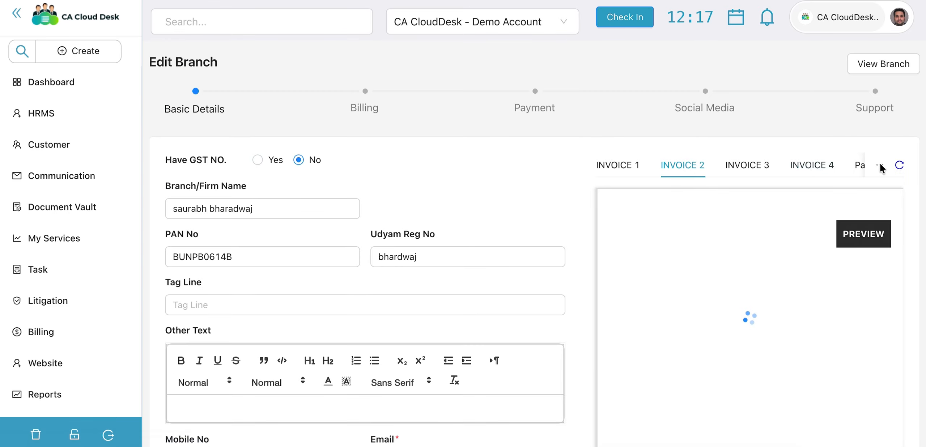
- Preview the Payslip 1 and Payslip 2 templates on the Edit Branch page and compare their layouts
{"action": "left_click", "coordinate": [860, 165]}
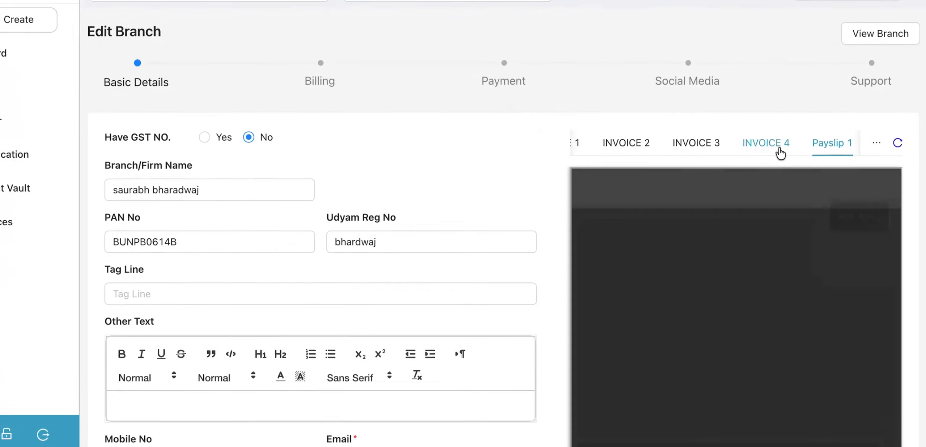
{"action": "scroll", "coordinate": [791, 170], "scroll_direction": "down", "scroll_amount": 2}
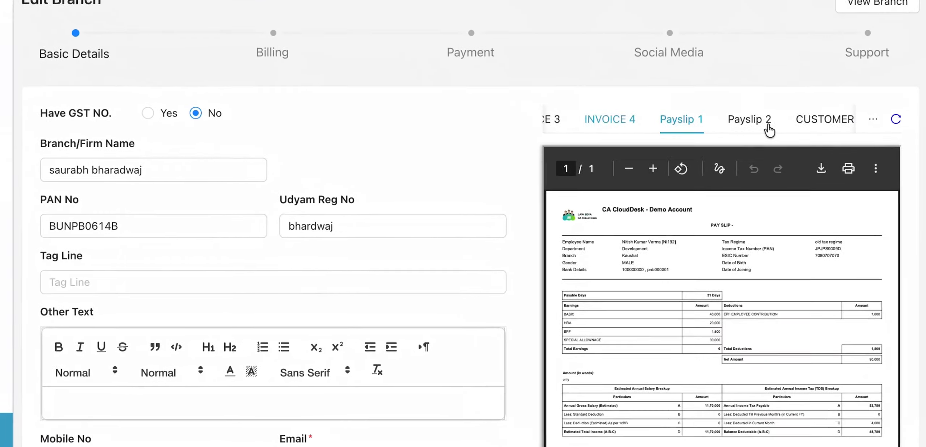
{"action": "left_click", "coordinate": [750, 121]}
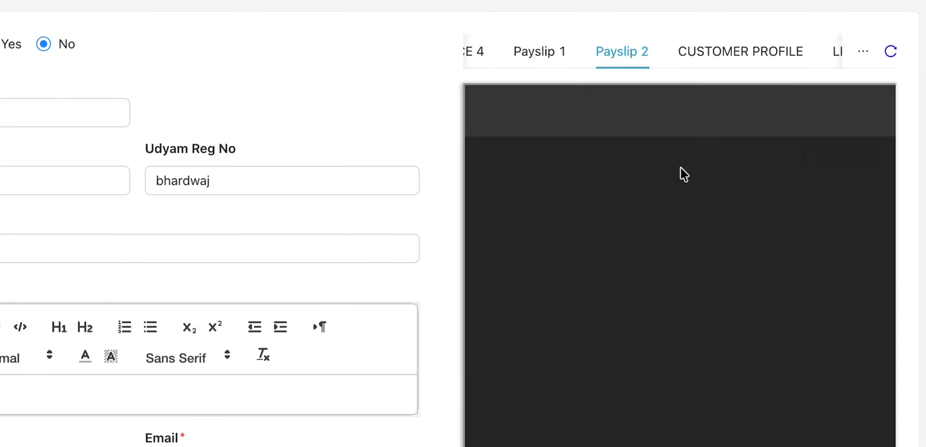
{"action": "scroll", "coordinate": [676, 221], "scroll_direction": "down", "scroll_amount": 2}
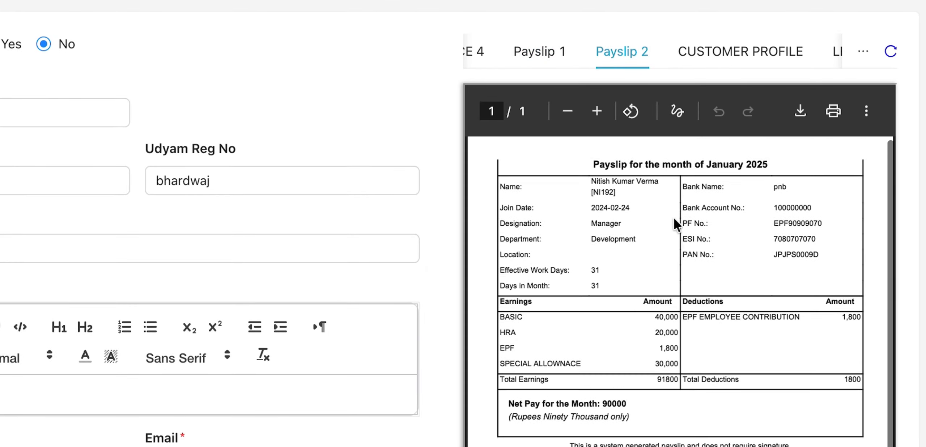
{"action": "left_click", "coordinate": [543, 60]}
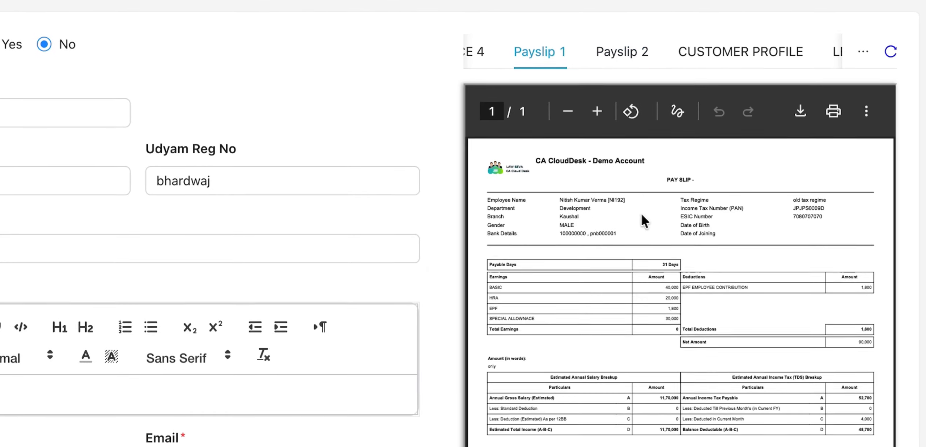
- Find the Default Payslip setting in the branch's basic details and look through the remaining branch settings
{"action": "scroll", "coordinate": [388, 196], "scroll_direction": "down", "scroll_amount": 4}
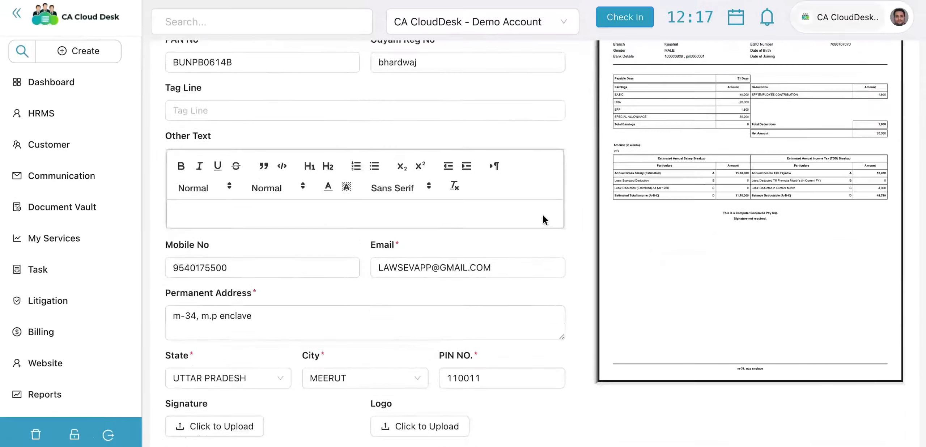
{"action": "scroll", "coordinate": [542, 217], "scroll_direction": "down", "scroll_amount": 7}
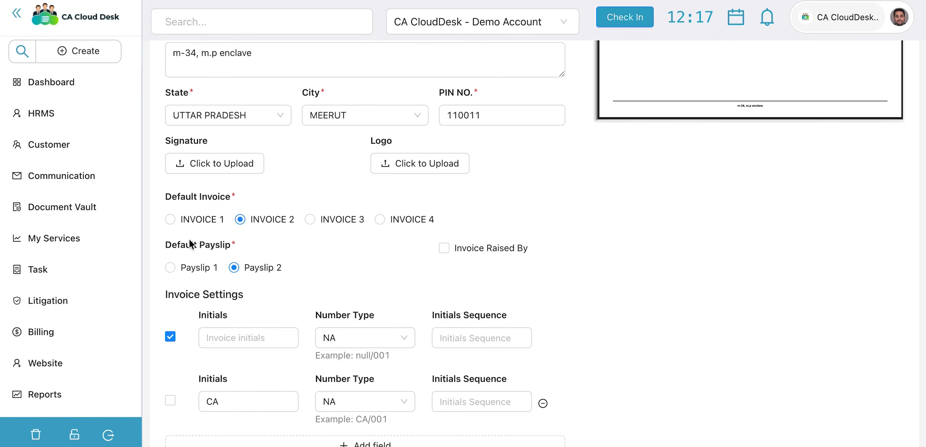
{"action": "scroll", "coordinate": [225, 245], "scroll_direction": "up", "scroll_amount": 10}
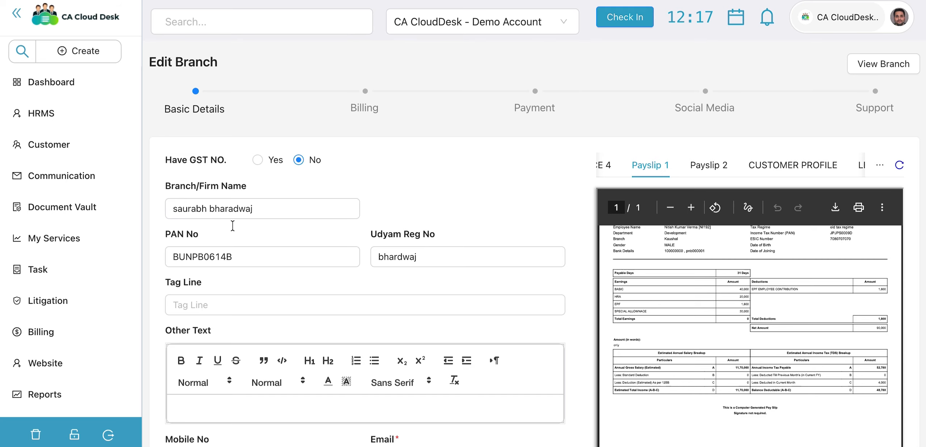
{"action": "scroll", "coordinate": [231, 365], "scroll_direction": "down", "scroll_amount": 10}
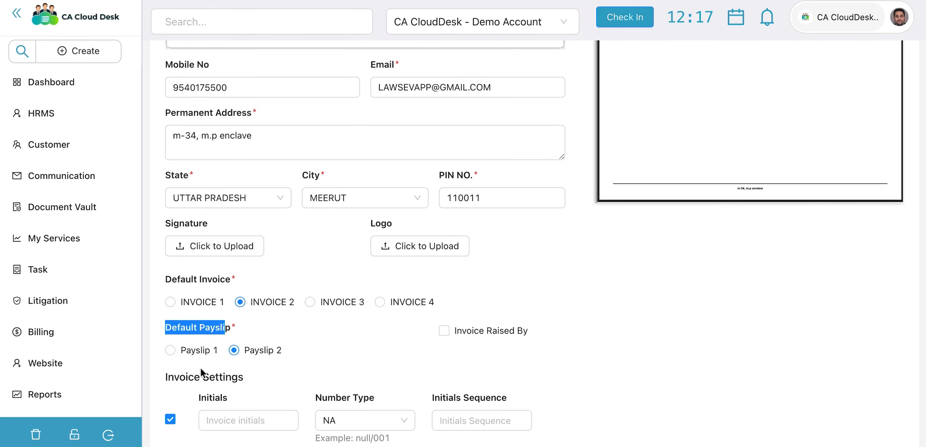
{"action": "scroll", "coordinate": [201, 367], "scroll_direction": "down", "scroll_amount": 1}
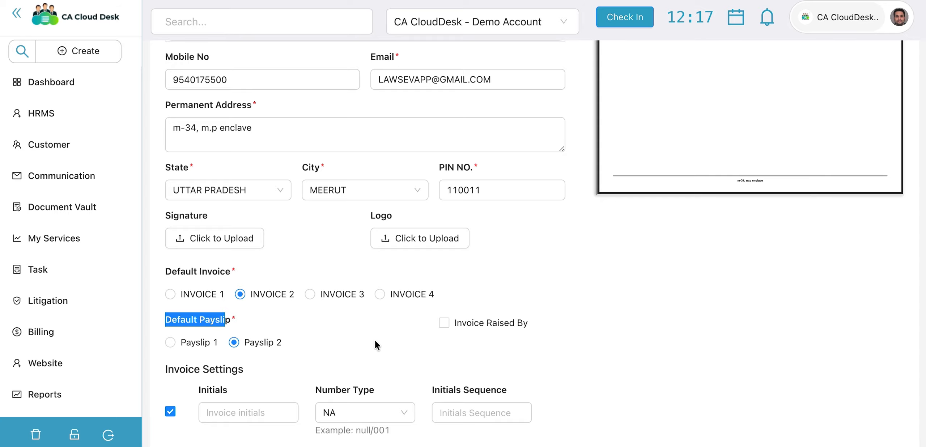
{"action": "scroll", "coordinate": [375, 339], "scroll_direction": "down", "scroll_amount": 15}
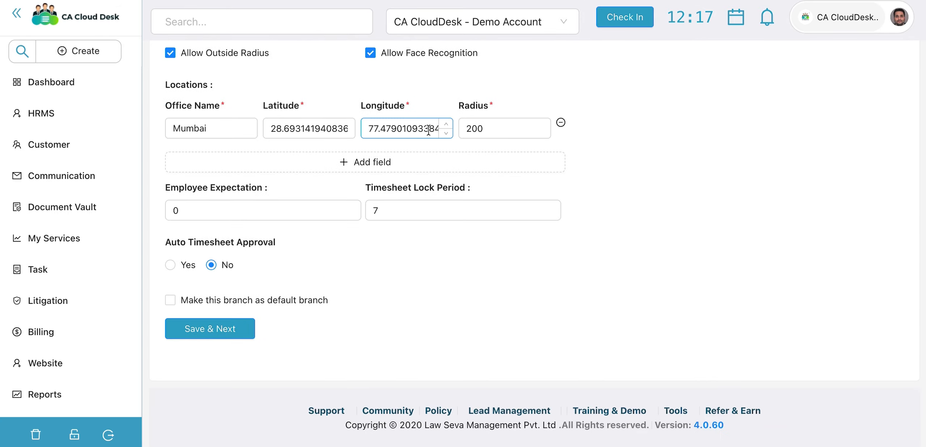
{"action": "scroll", "coordinate": [428, 129], "scroll_direction": "up", "scroll_amount": 20}
- Reopen the first branch from the profile's Branch Data and check its Default Payslip options
{"action": "left_click", "coordinate": [904, 18]}
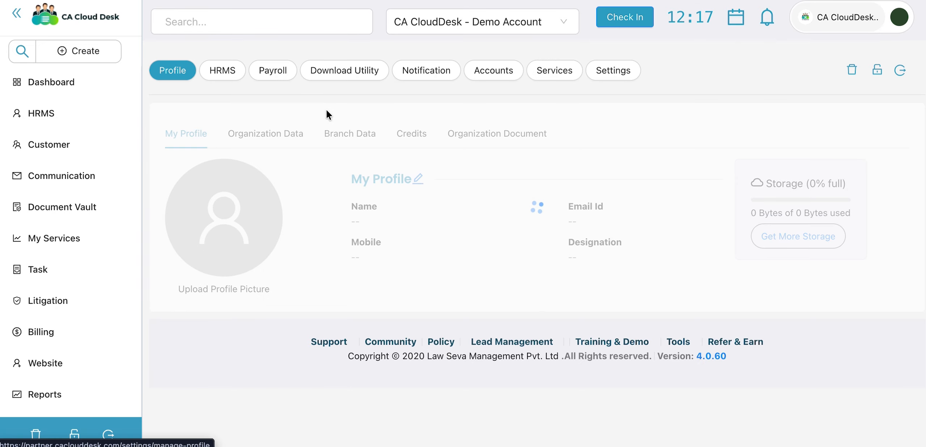
{"action": "left_click", "coordinate": [358, 132]}
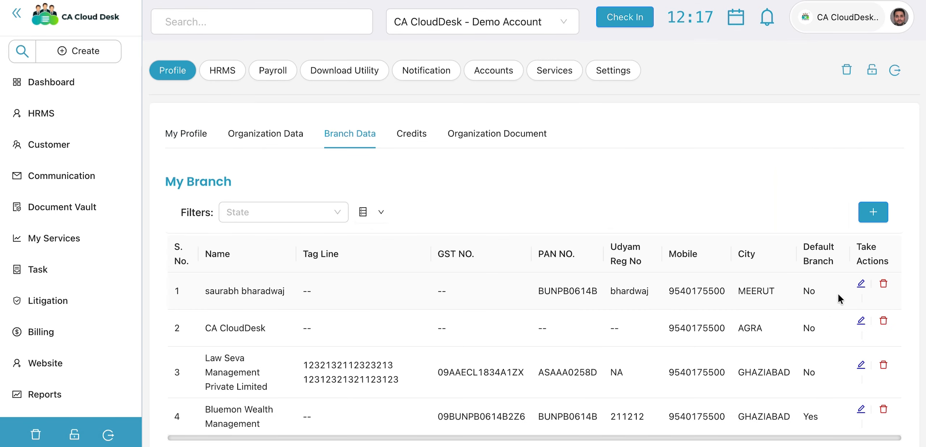
{"action": "left_click", "coordinate": [861, 284]}
{"action": "scroll", "coordinate": [423, 353], "scroll_direction": "down", "scroll_amount": 10}
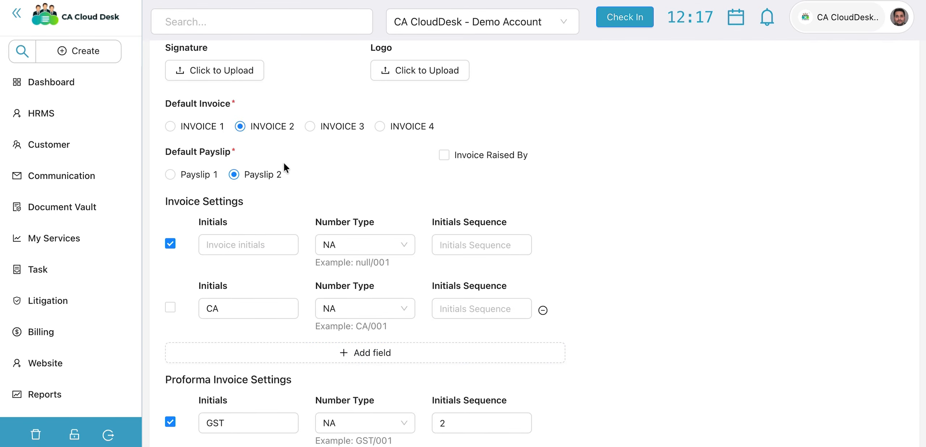
- Review the Payslip 1 and Payslip 2 previews again, examining the full Payslip 2 layout, and return to the profile page
{"action": "scroll", "coordinate": [283, 166], "scroll_direction": "up", "scroll_amount": 10}
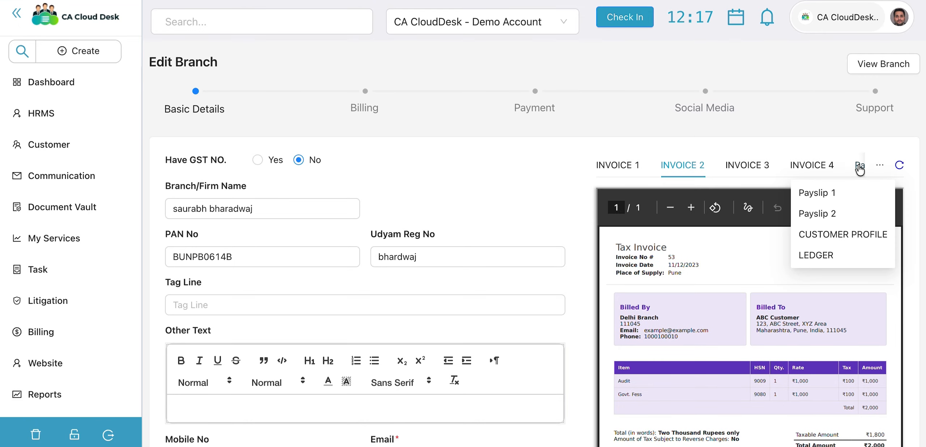
{"action": "left_click", "coordinate": [859, 168]}
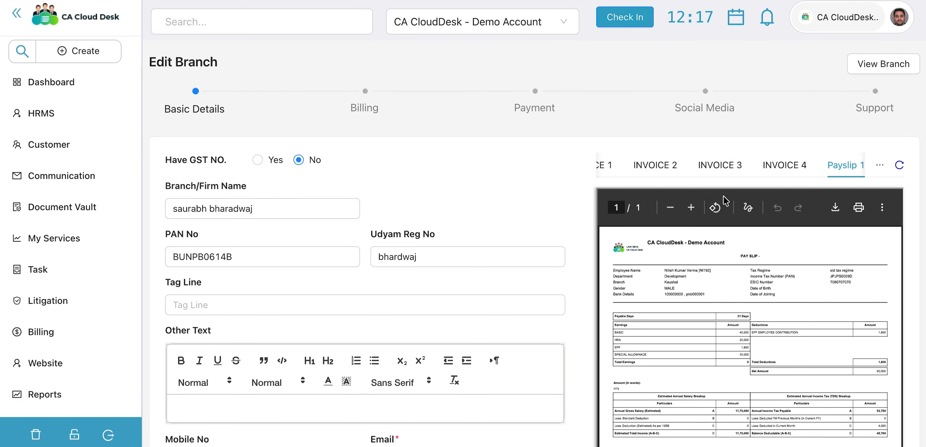
{"action": "mouse_move", "coordinate": [880, 165]}
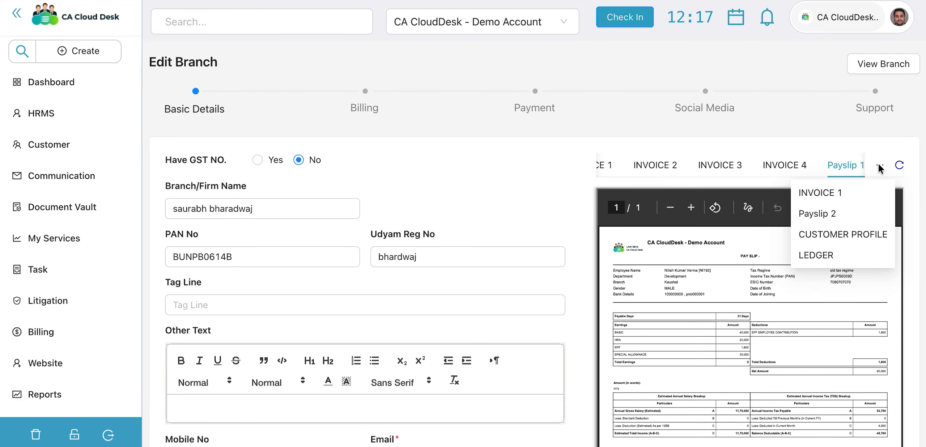
{"action": "left_click", "coordinate": [848, 212]}
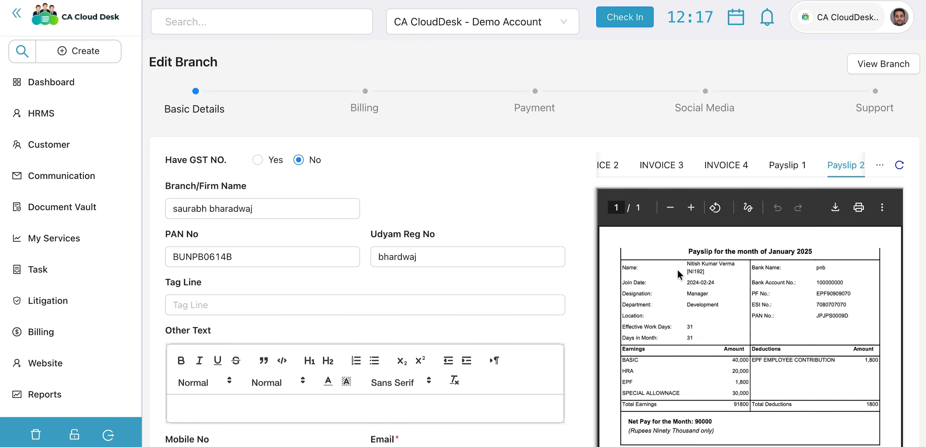
{"action": "scroll", "coordinate": [677, 269], "scroll_direction": "down", "scroll_amount": 3}
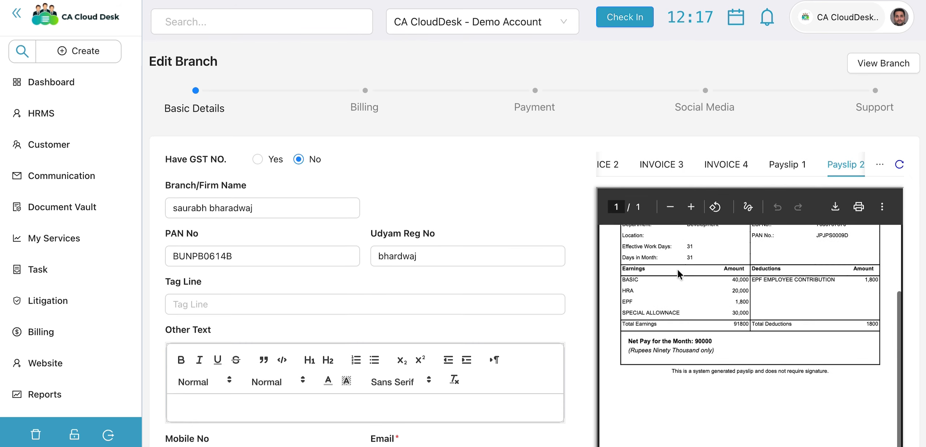
{"action": "scroll", "coordinate": [677, 269], "scroll_direction": "down", "scroll_amount": 5}
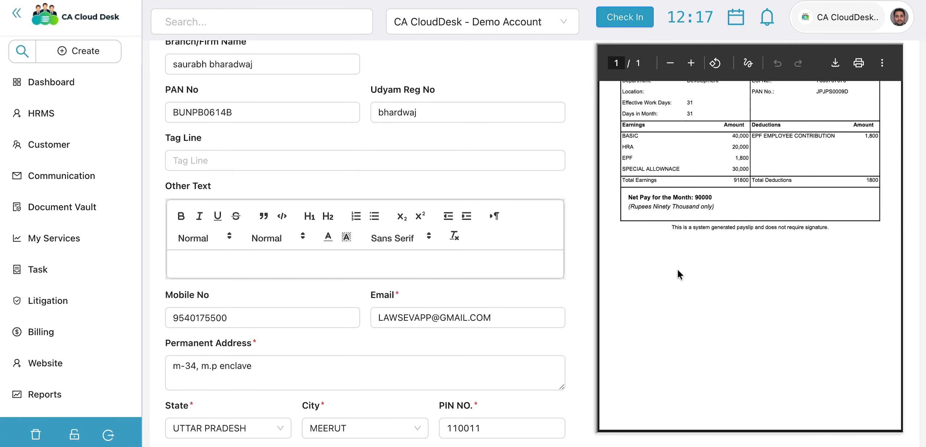
{"action": "scroll", "coordinate": [677, 269], "scroll_direction": "up", "scroll_amount": 8}
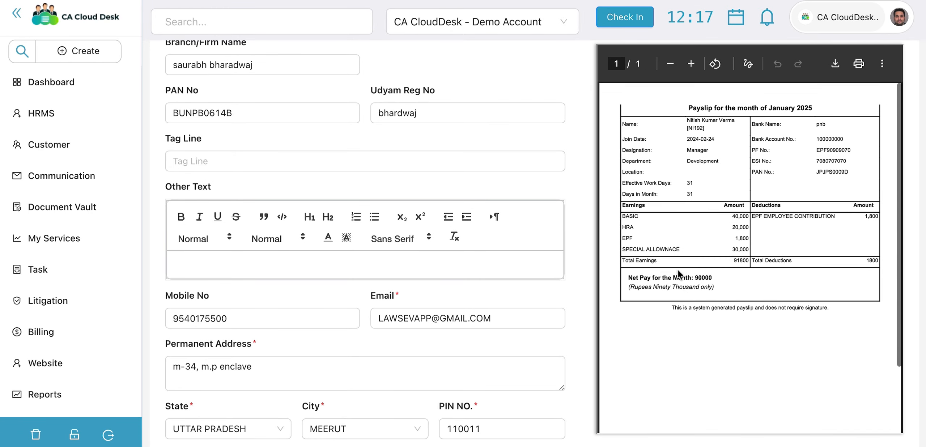
{"action": "scroll", "coordinate": [676, 269], "scroll_direction": "up", "scroll_amount": 2}
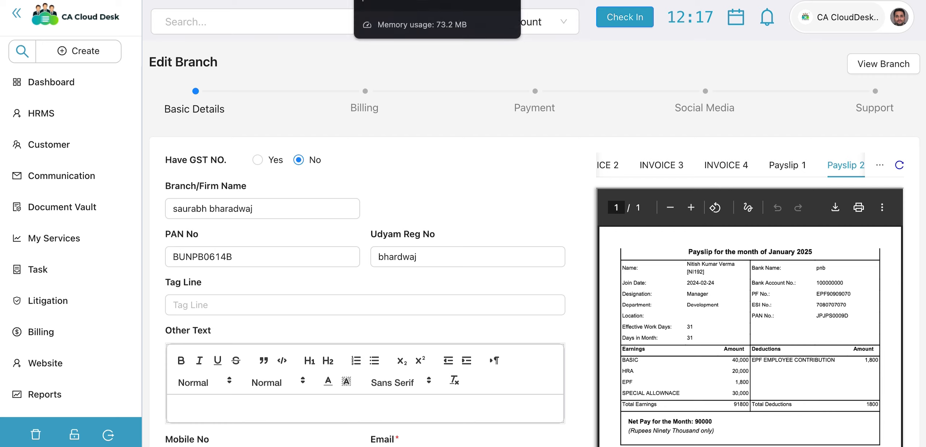
{"action": "left_click", "coordinate": [899, 16]}
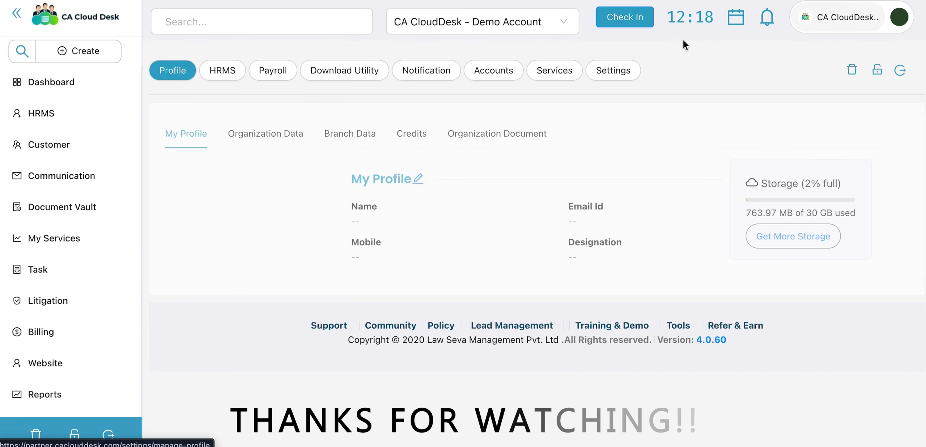